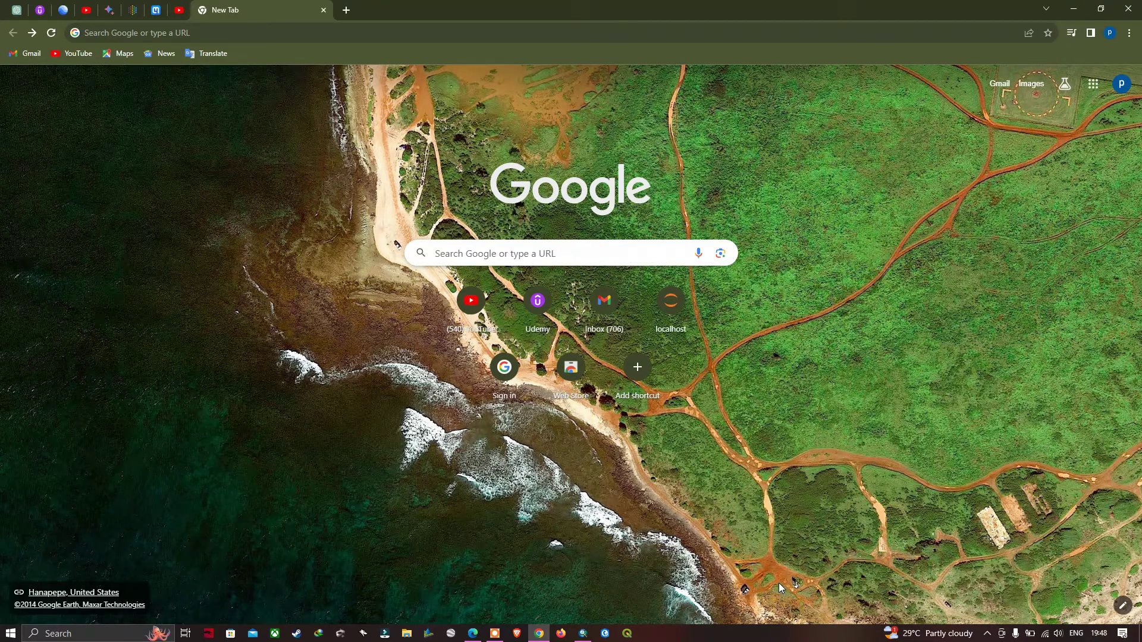
Run a Google search for 'fao soil map' in a new Chrome tab.
click(492, 257)
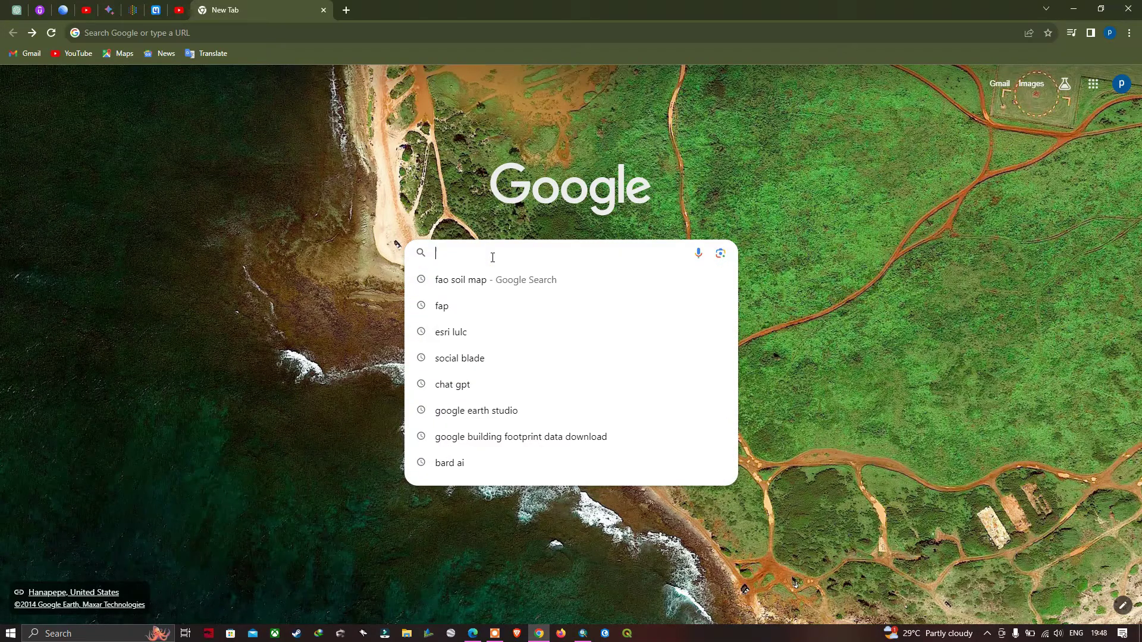
text(FAO soil map)
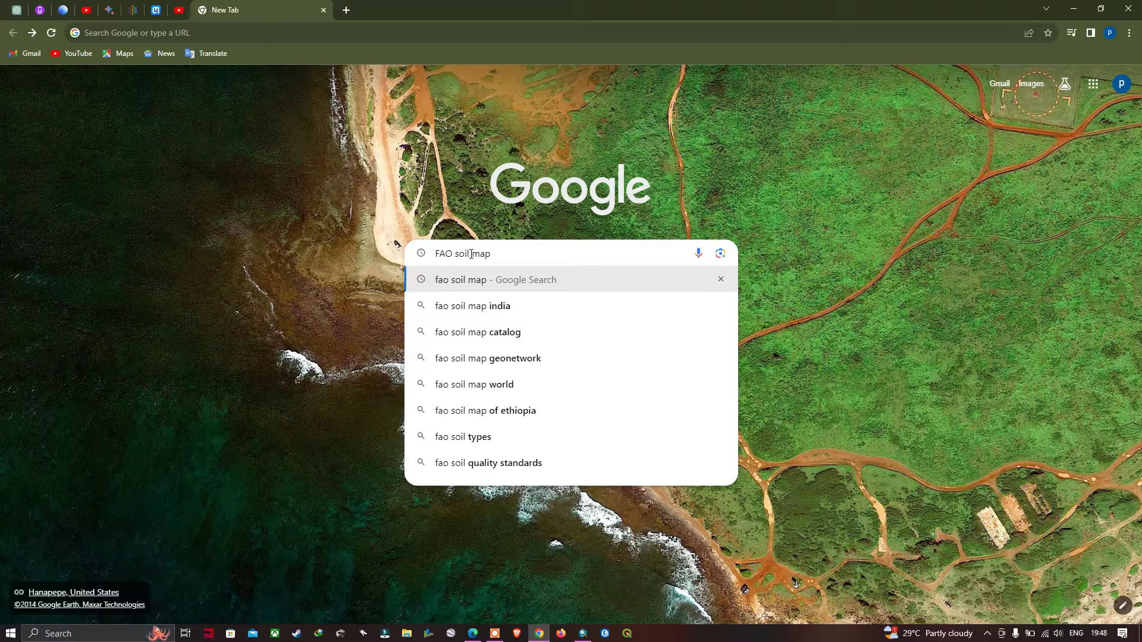
key(Return)
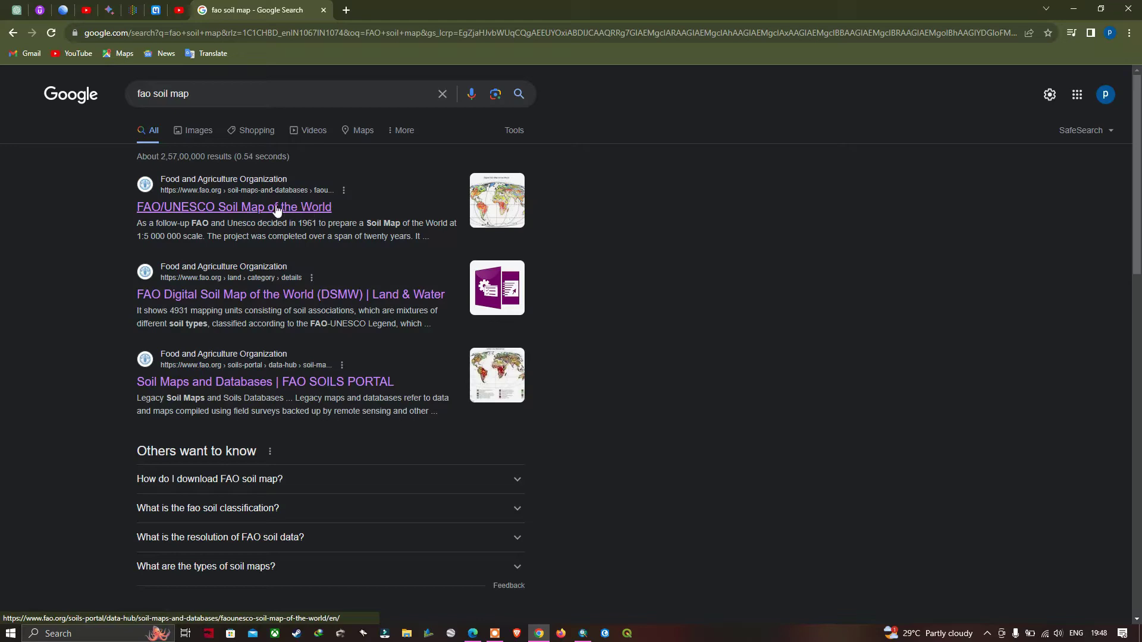
Open the FAO/UNESCO Soil Map of the World catalogue record and review its PDF sheets.
click(300, 211)
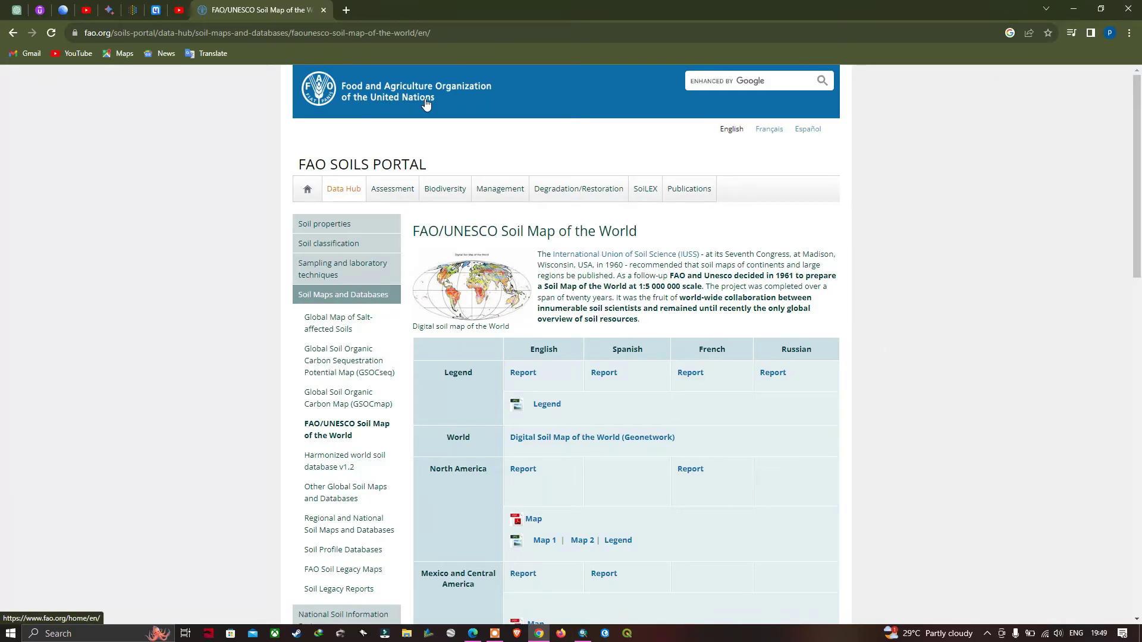
click(583, 439)
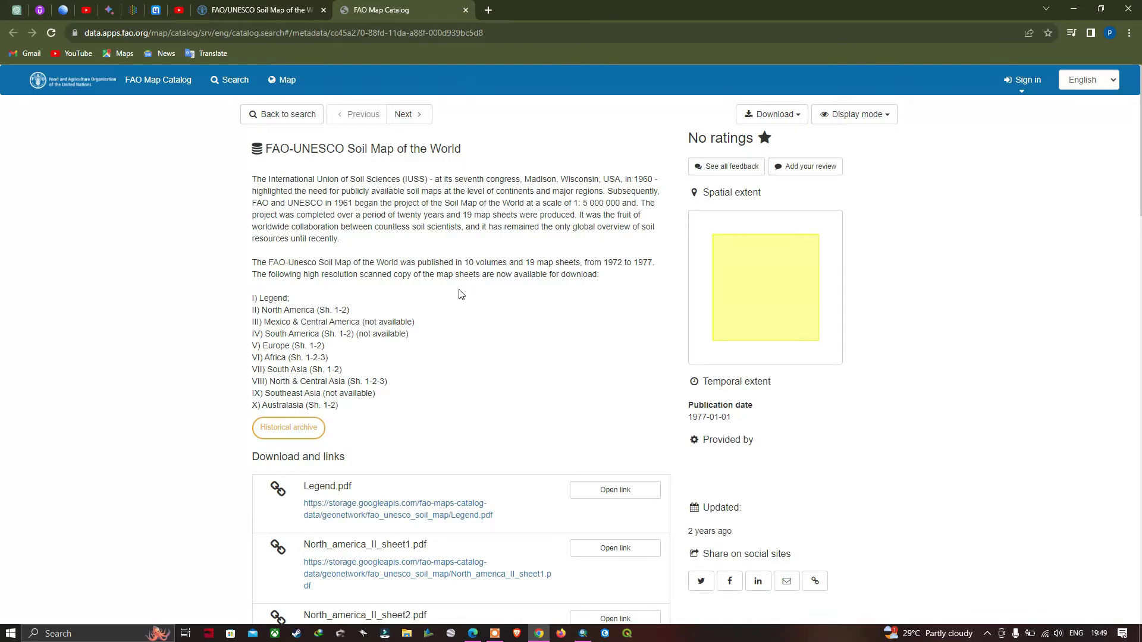
scroll(461, 294, down, 3)
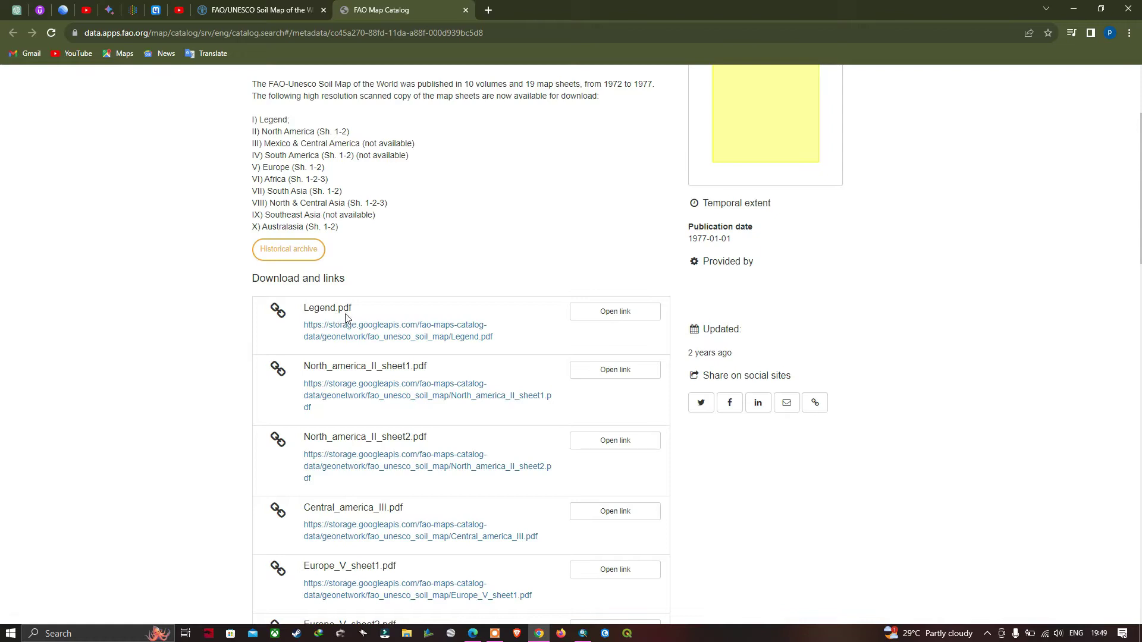
scroll(377, 363, down, 2)
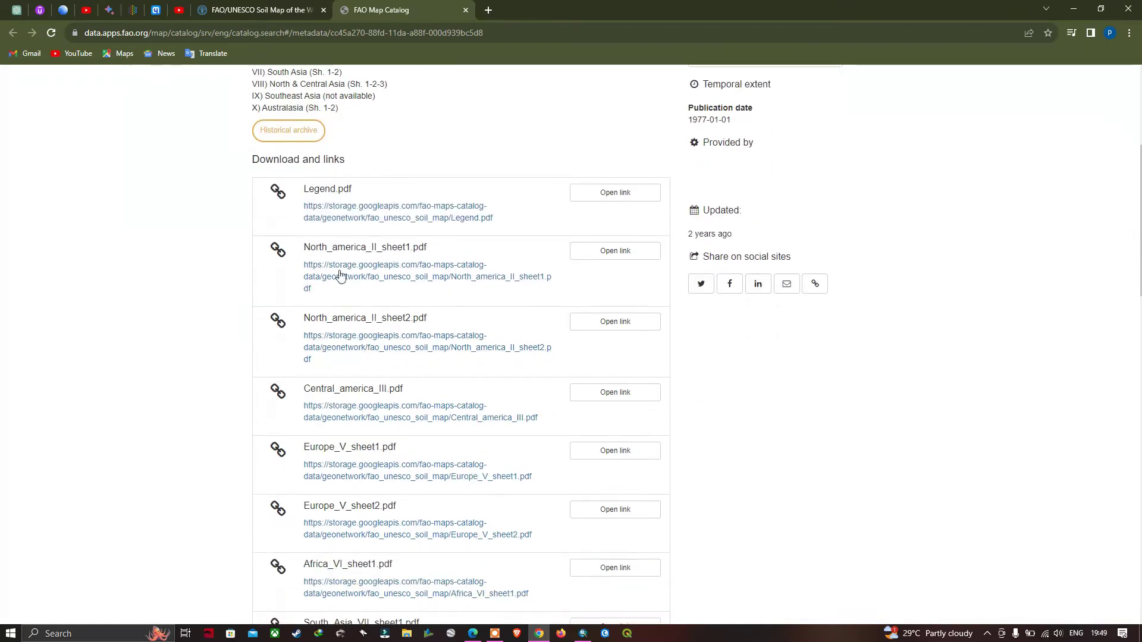
scroll(377, 336, down, 1)
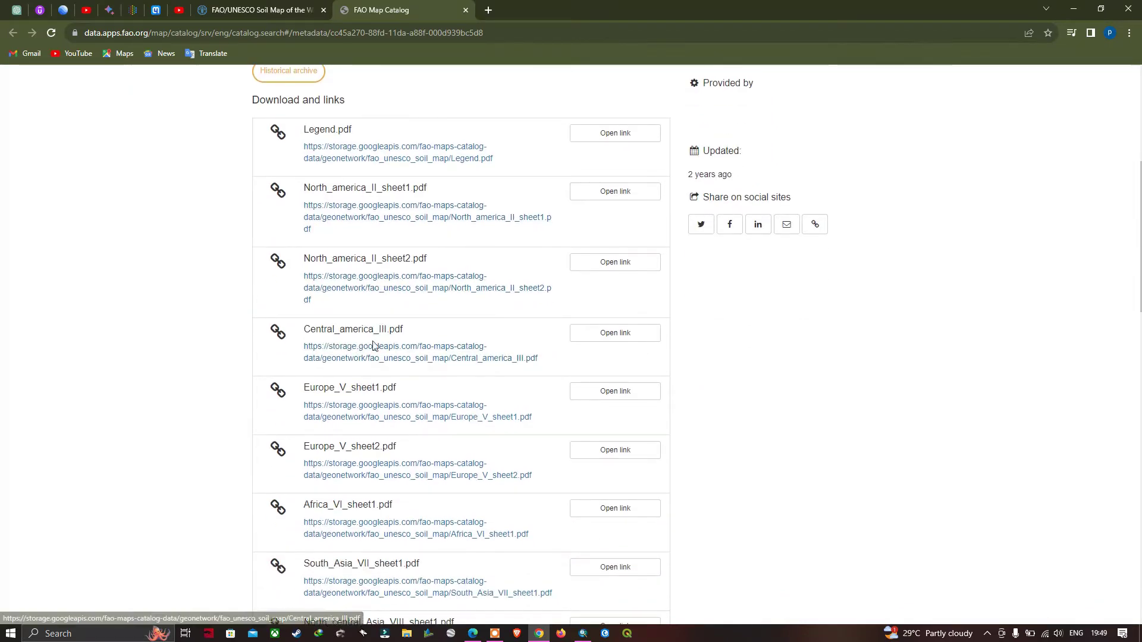
scroll(374, 347, down, 1)
scroll(345, 350, down, 1)
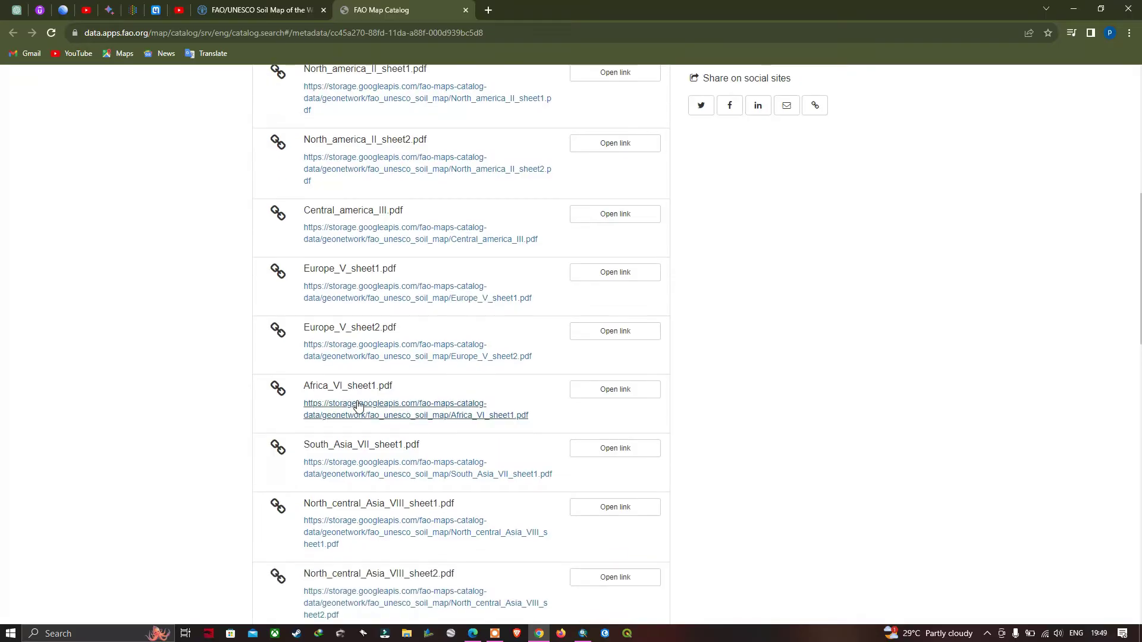
scroll(357, 406, down, 1)
scroll(357, 415, down, 1)
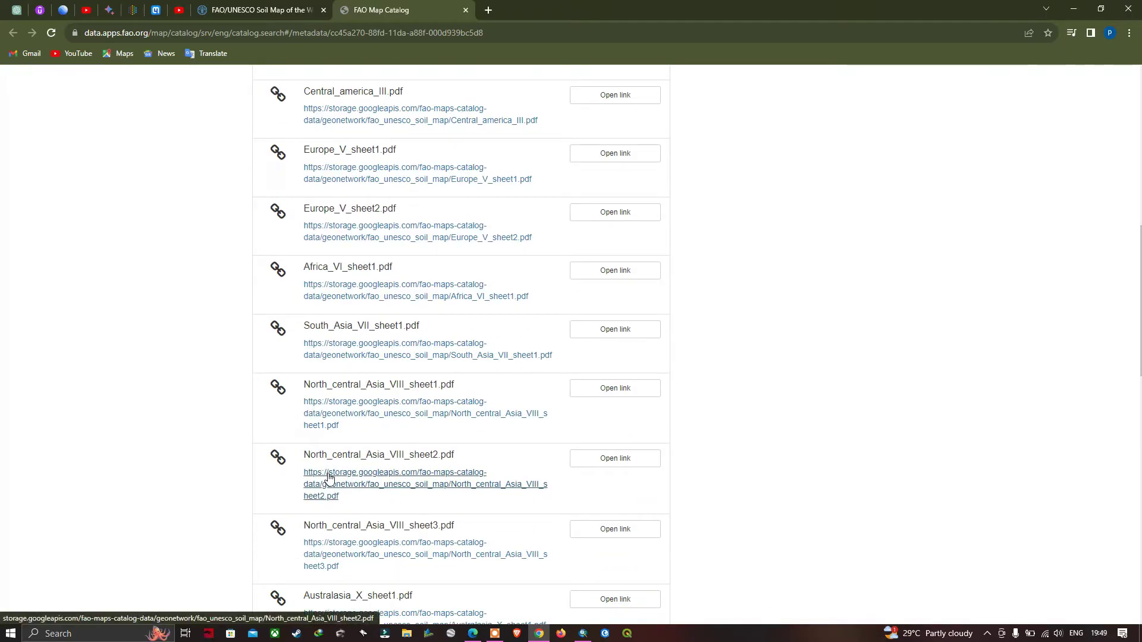
scroll(331, 477, down, 3)
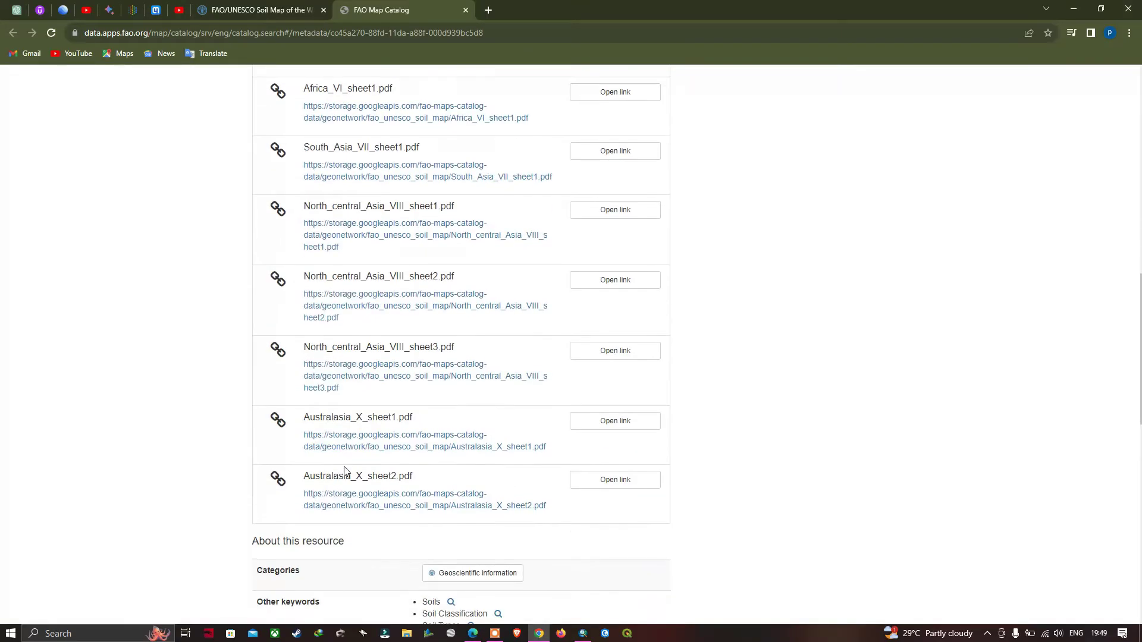
scroll(363, 470, down, 2)
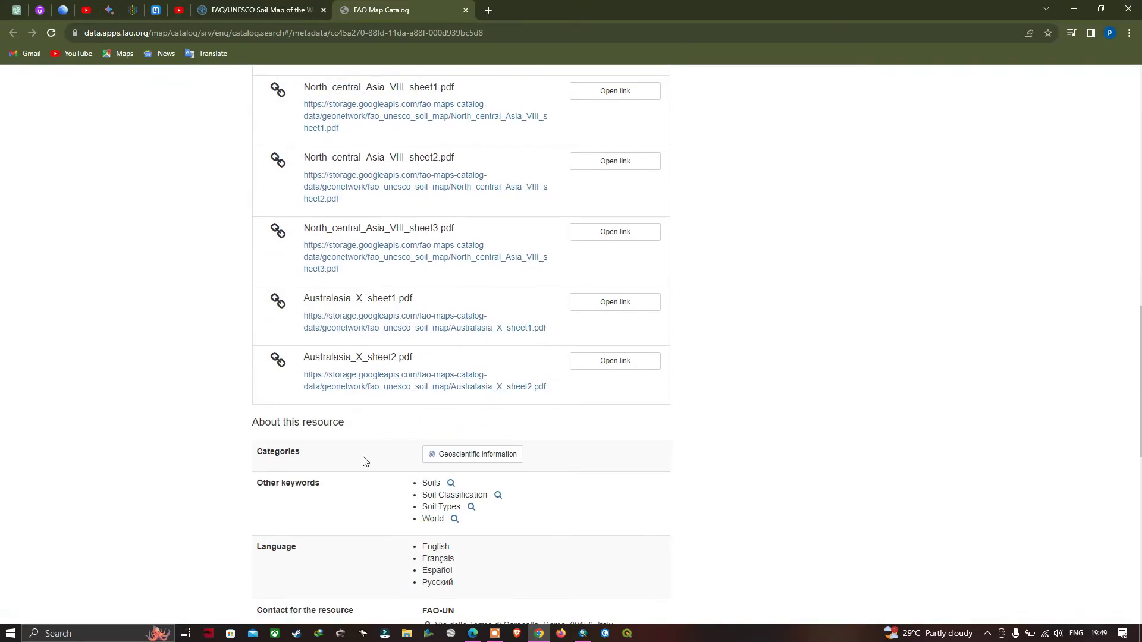
scroll(365, 461, down, 2)
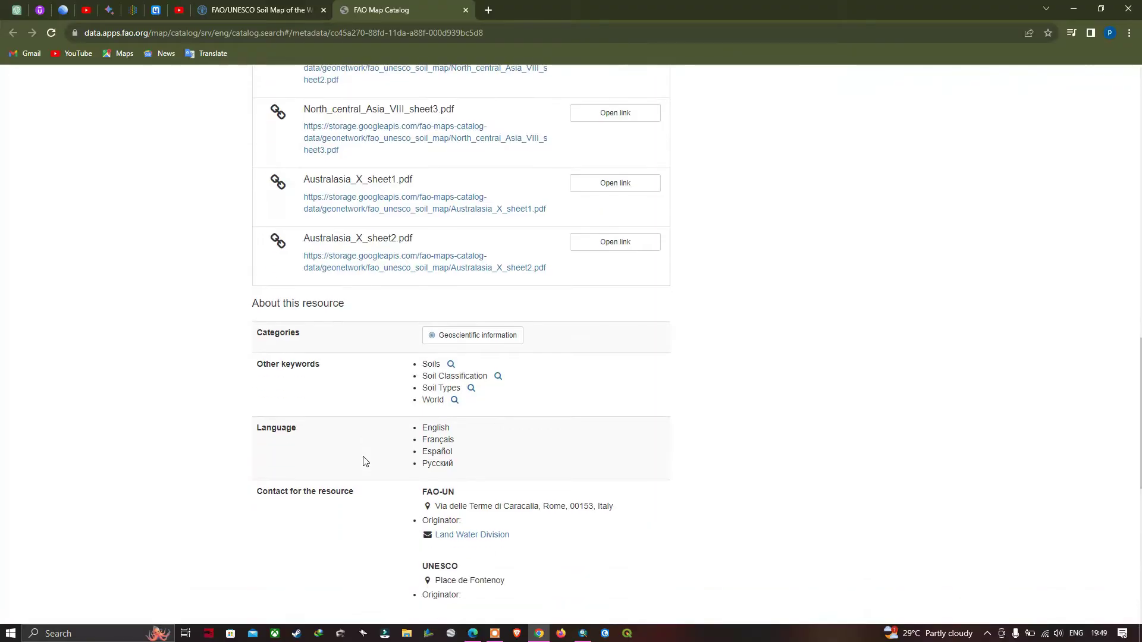
scroll(364, 461, down, 5)
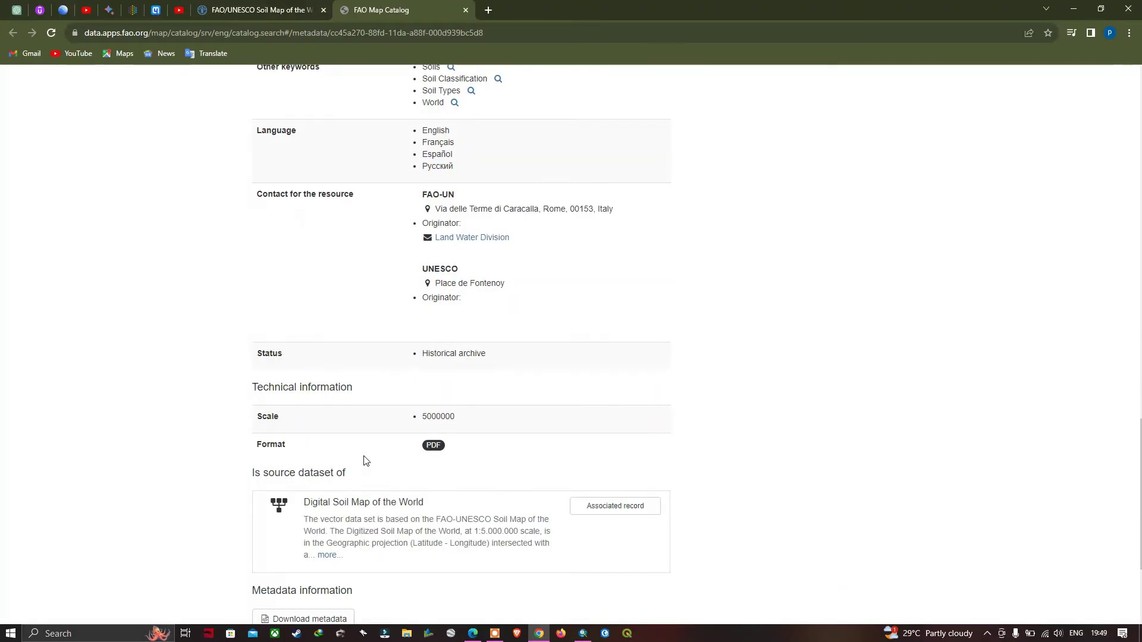
scroll(365, 459, down, 1)
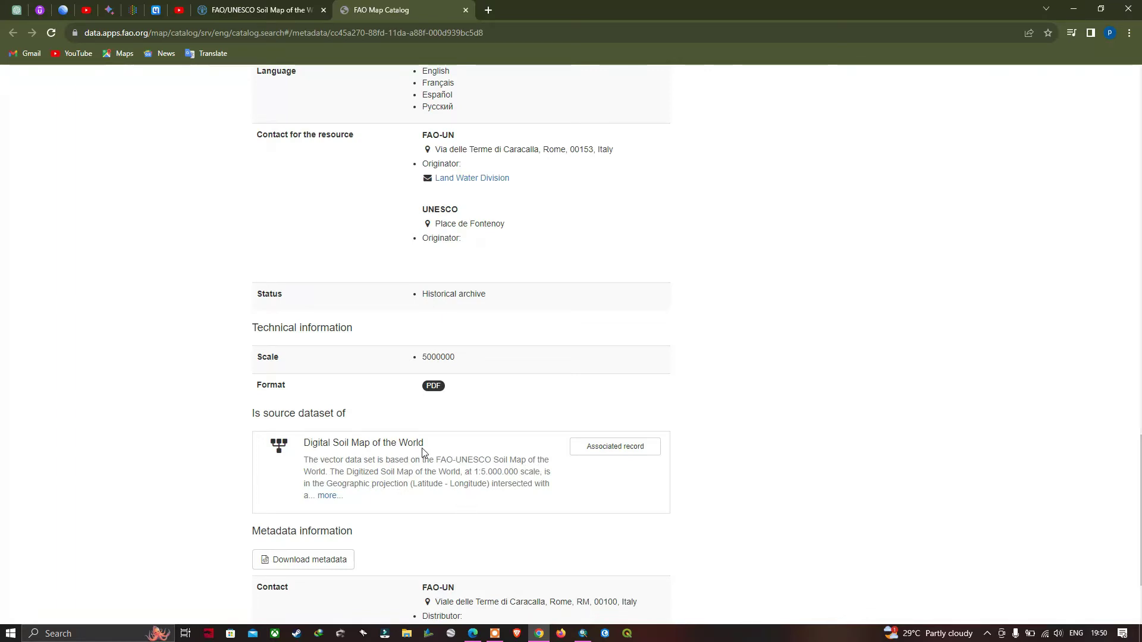
Open the associated Digital Soil Map of the World record and review its download formats.
click(621, 451)
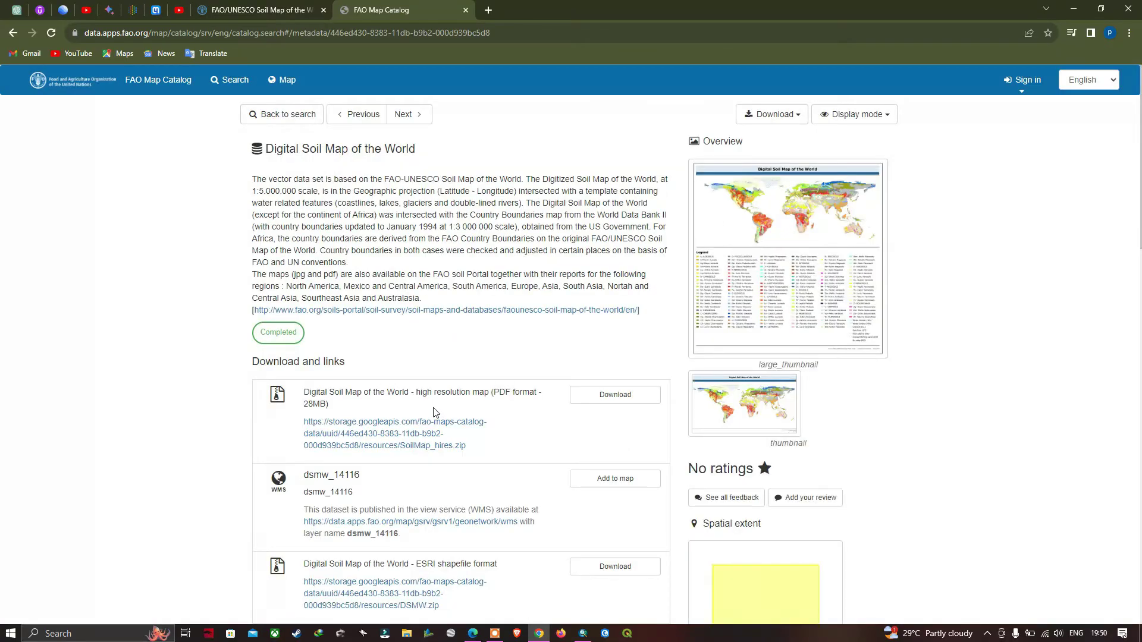
scroll(437, 413, down, 1)
scroll(449, 418, up, 1)
scroll(525, 427, down, 1)
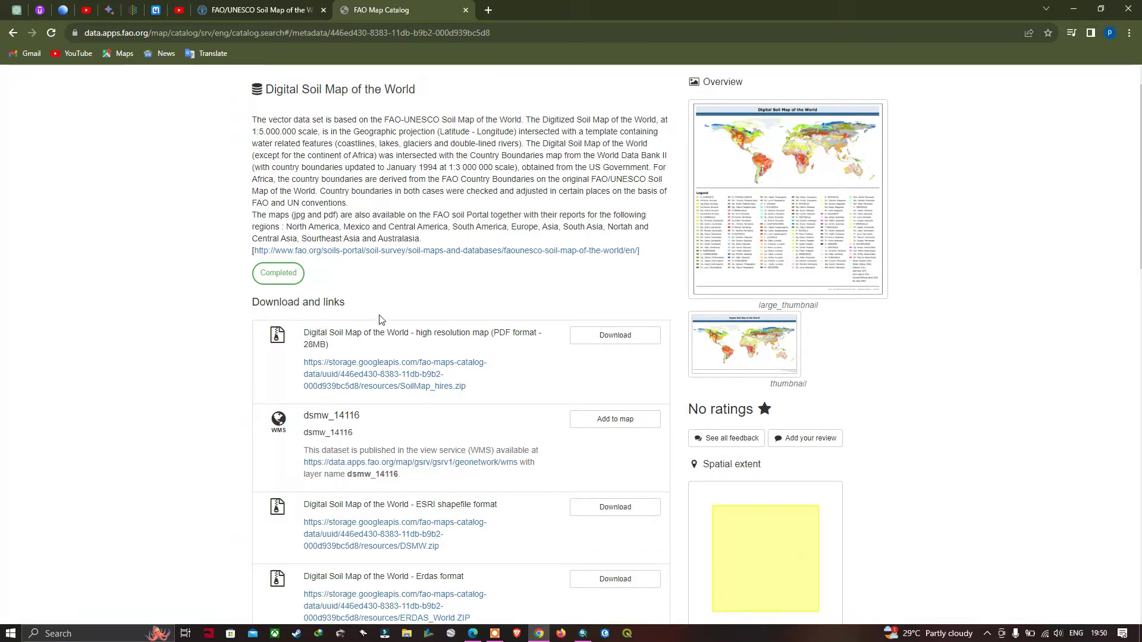
scroll(414, 347, down, 1)
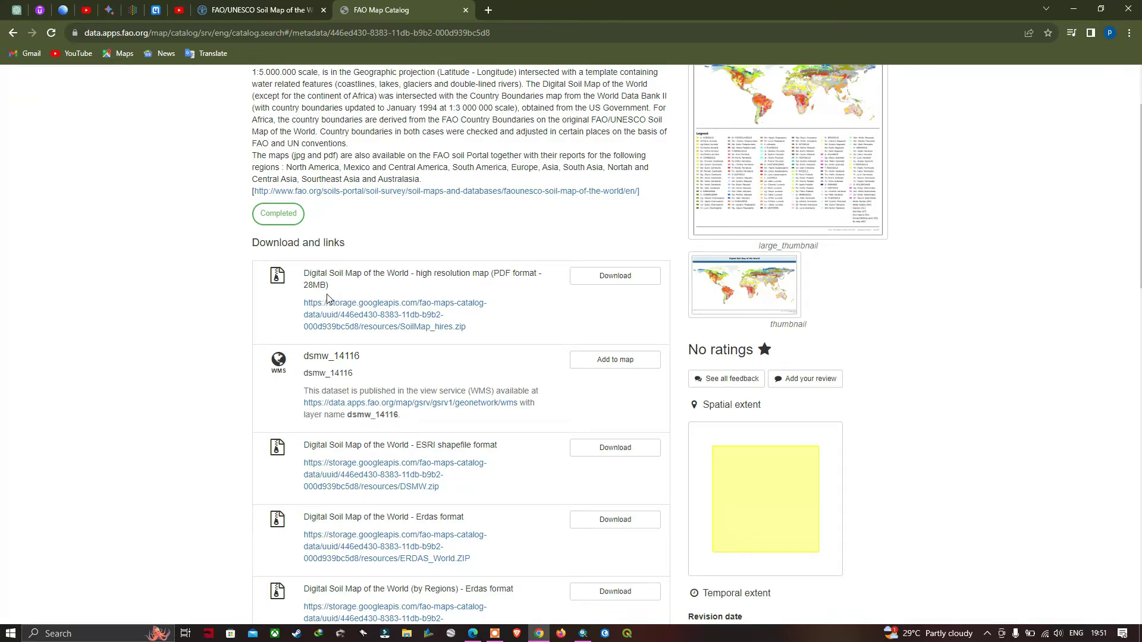
scroll(326, 298, down, 1)
scroll(357, 340, down, 1)
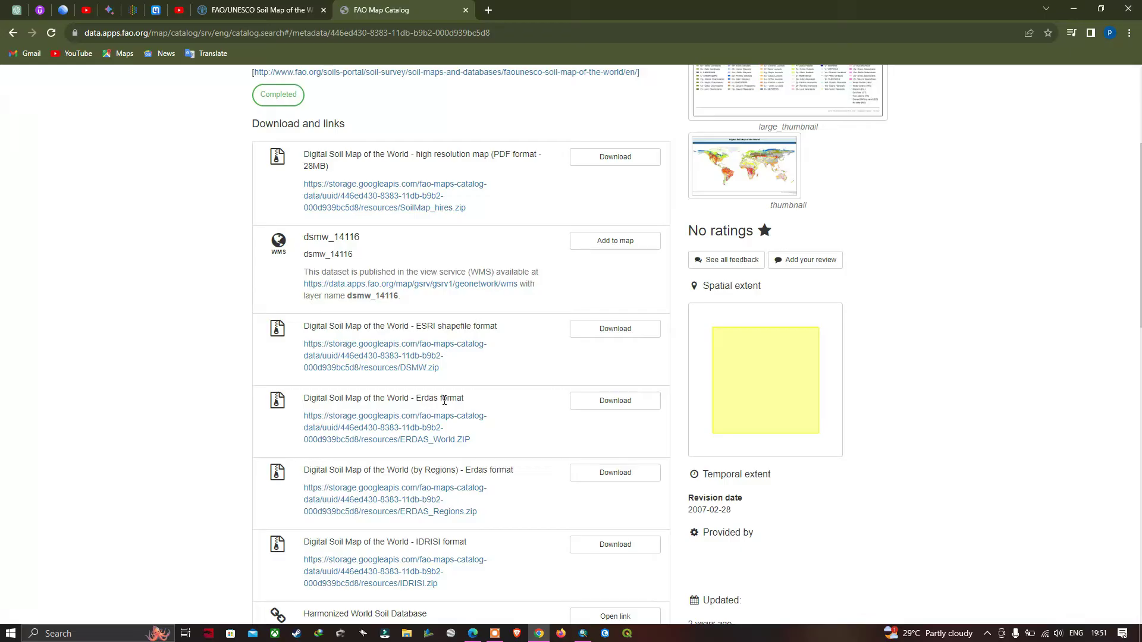
scroll(467, 441, down, 3)
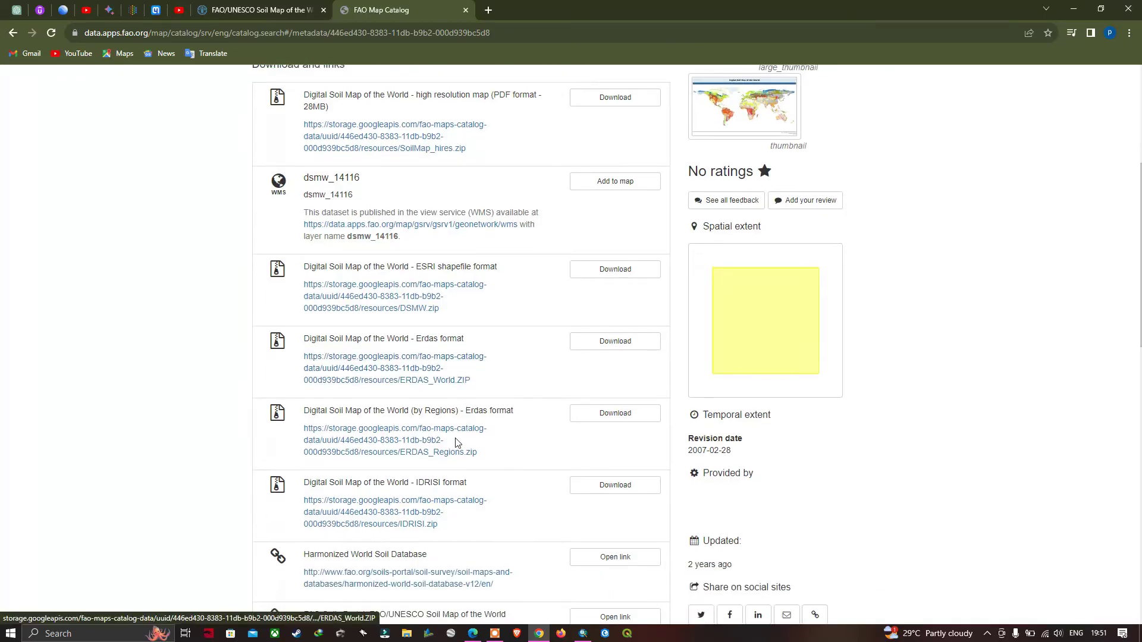
scroll(456, 444, down, 1)
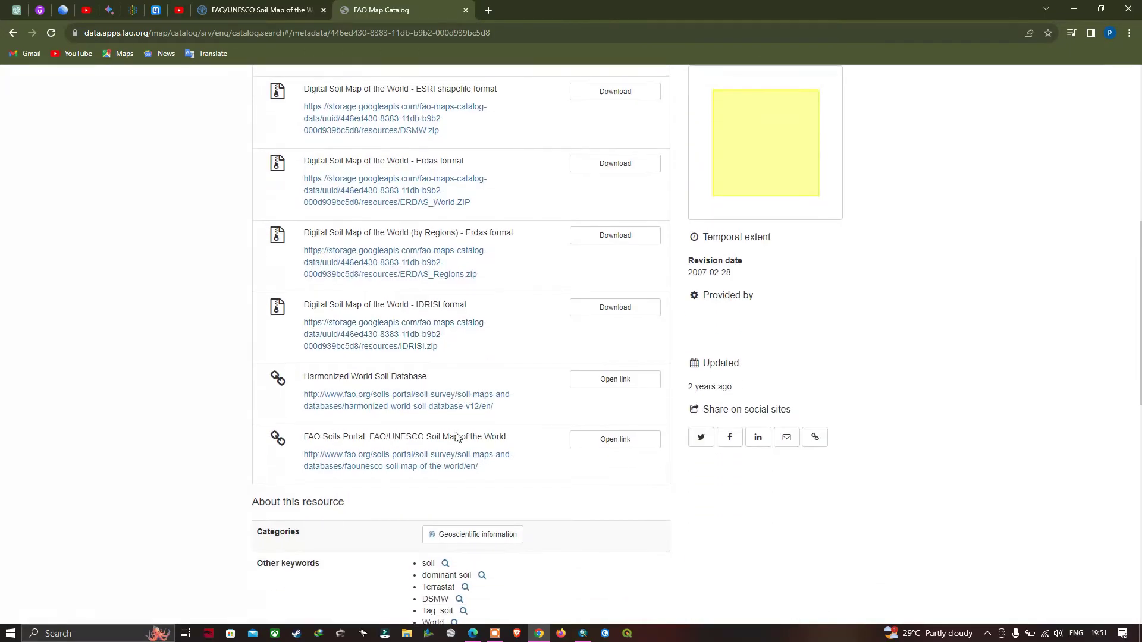
scroll(457, 440, up, 4)
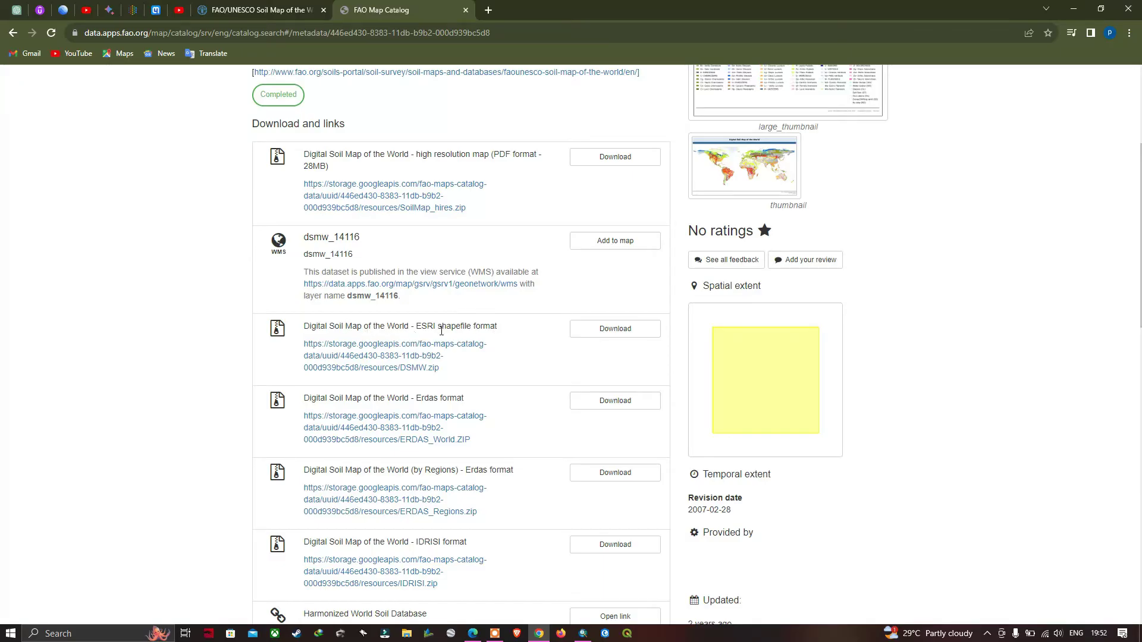
Download the ESRI shapefile DSMW.zip, confirm it finished, and go to File Explorer.
click(614, 334)
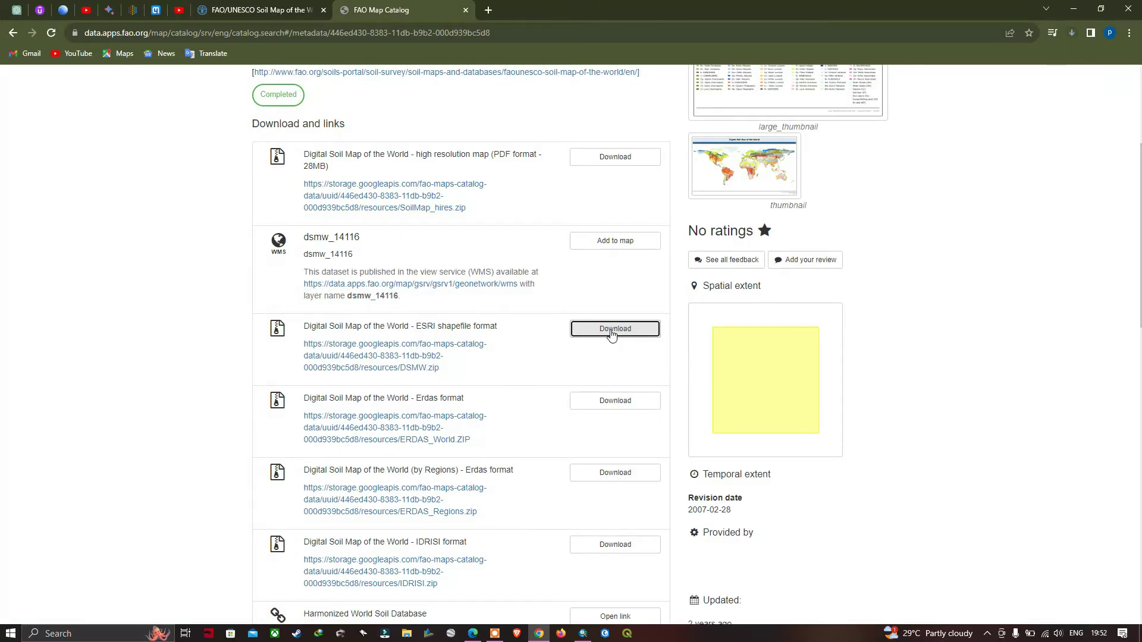
click(1072, 33)
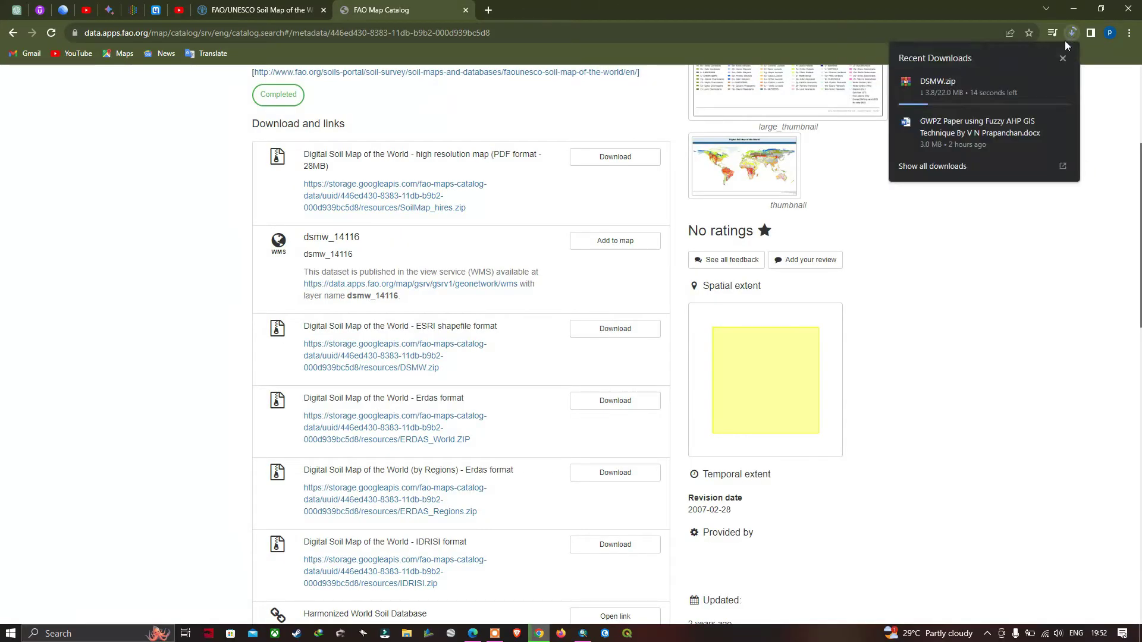
click(926, 26)
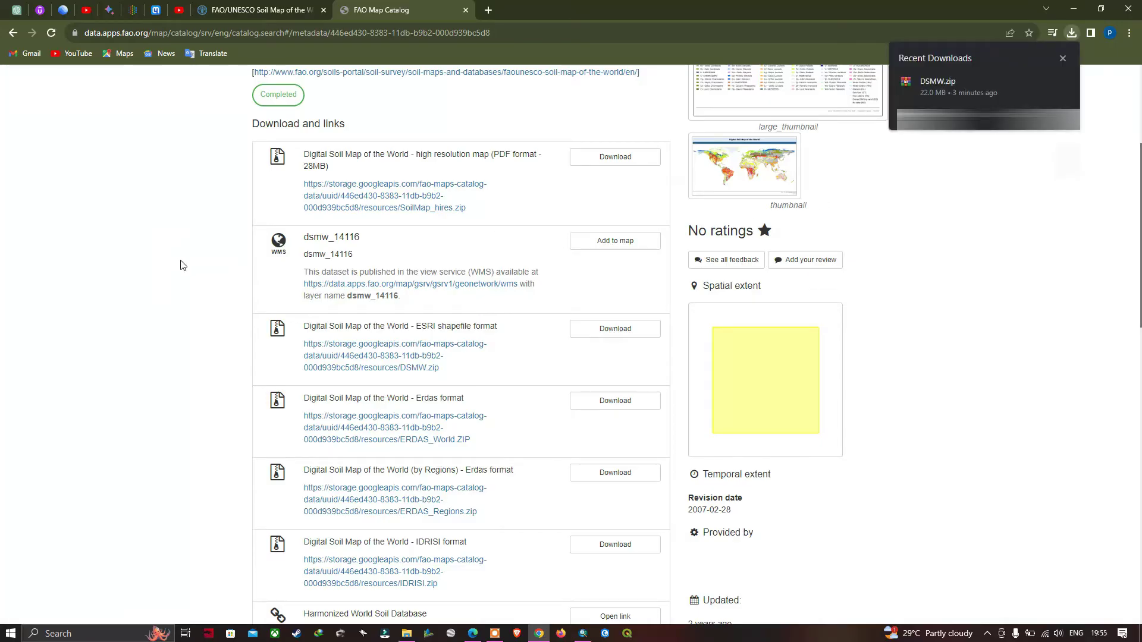
click(405, 633)
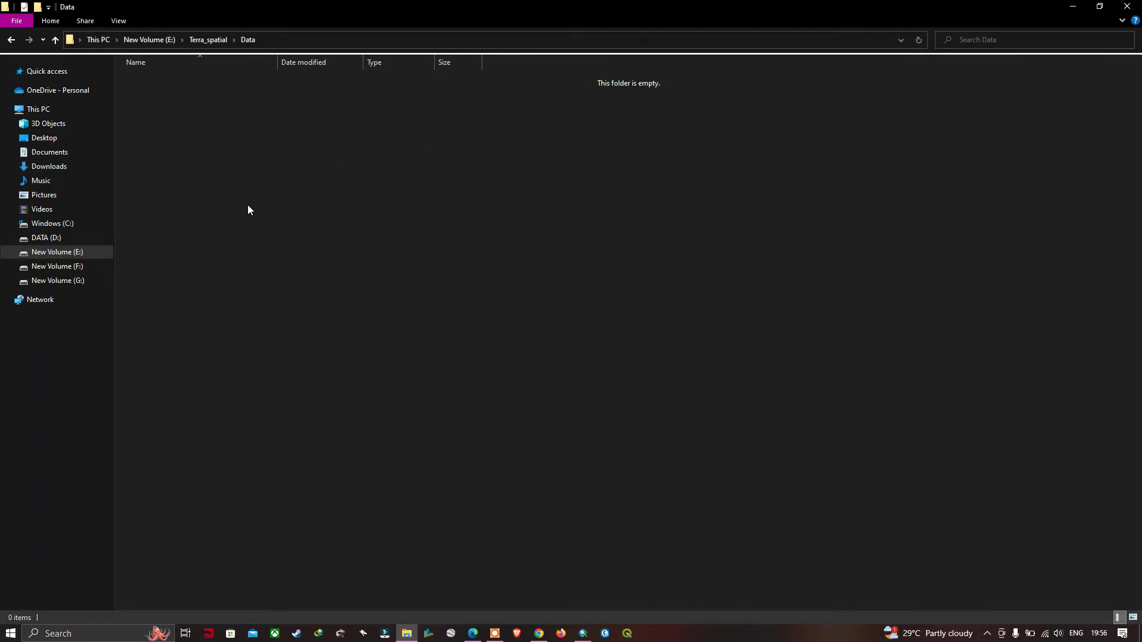
Paste DSMW.zip into the Data folder, extract it there, and return to ArcMap.
key(ctrl+v)
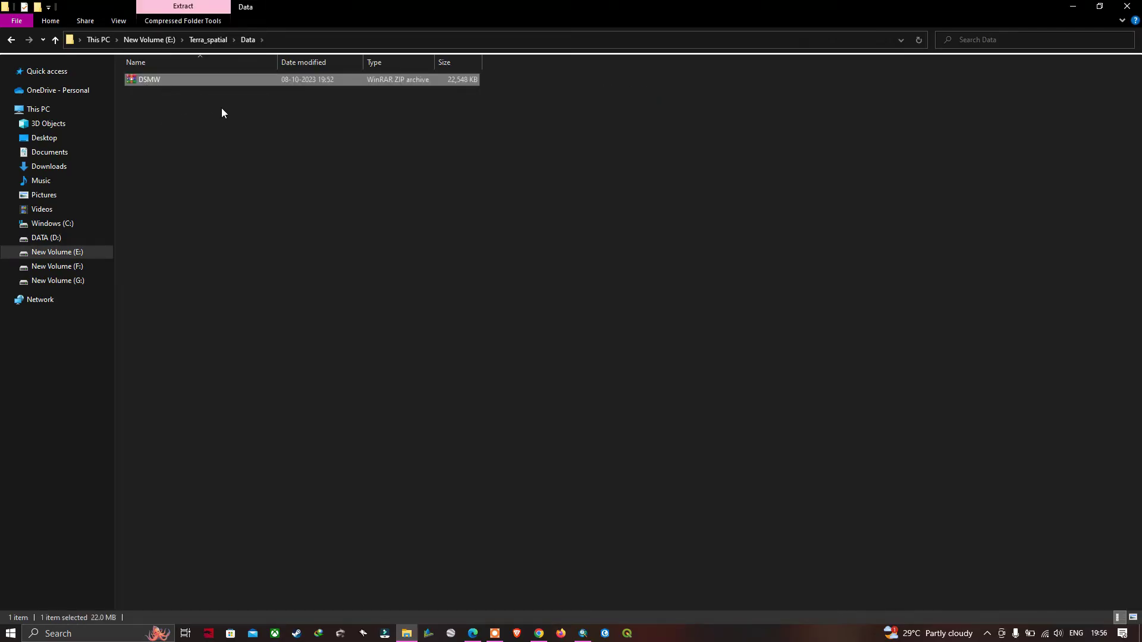
right_click(158, 81)
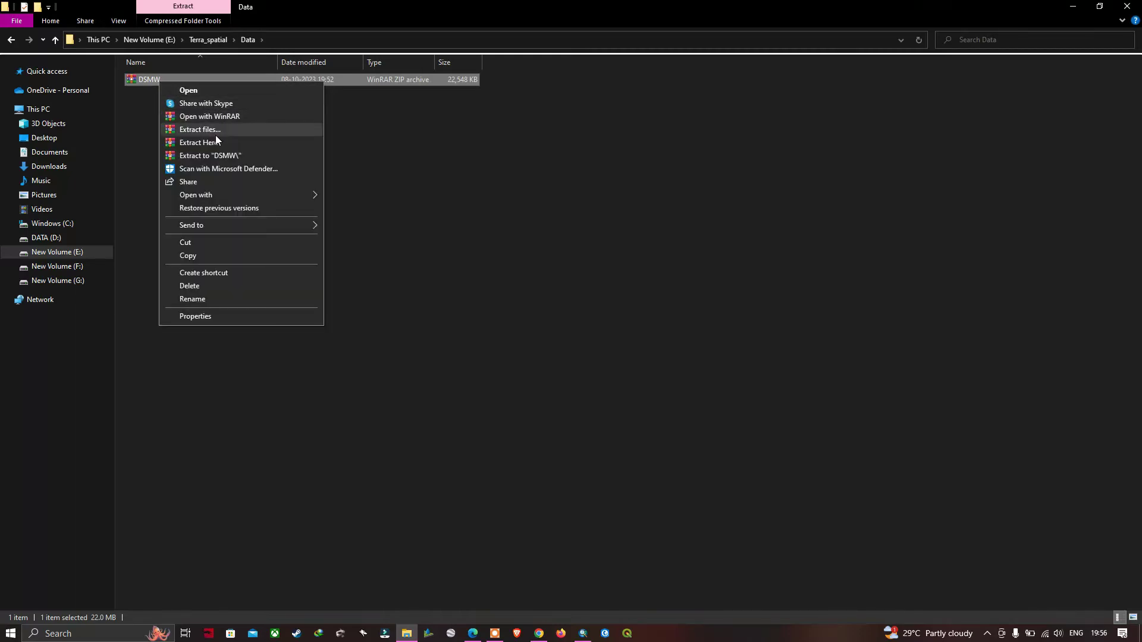
click(199, 142)
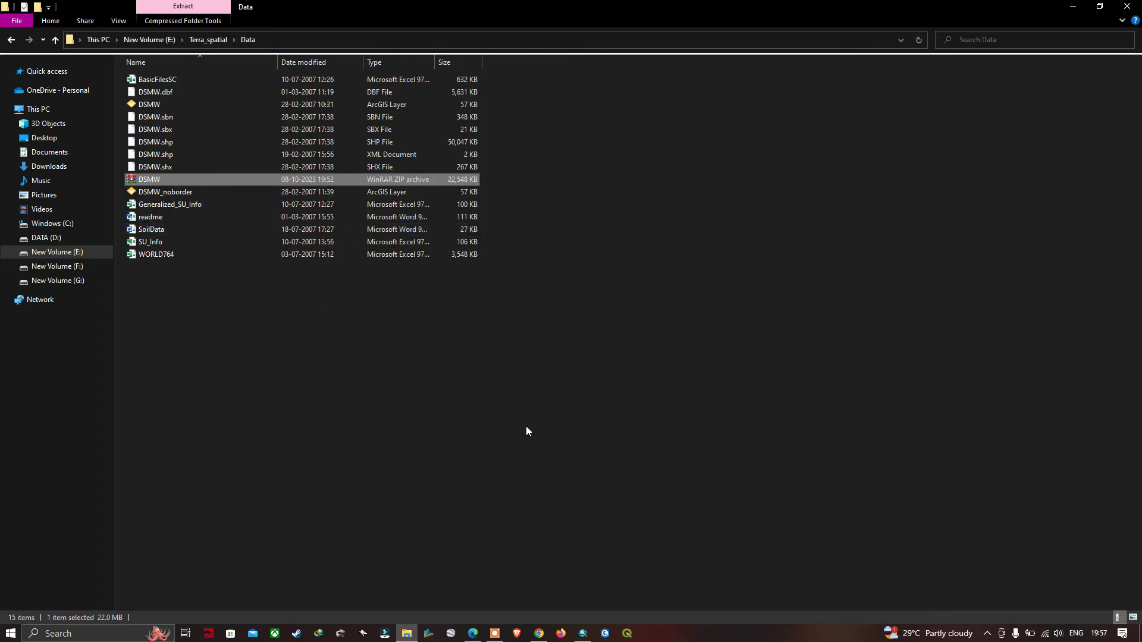
click(581, 632)
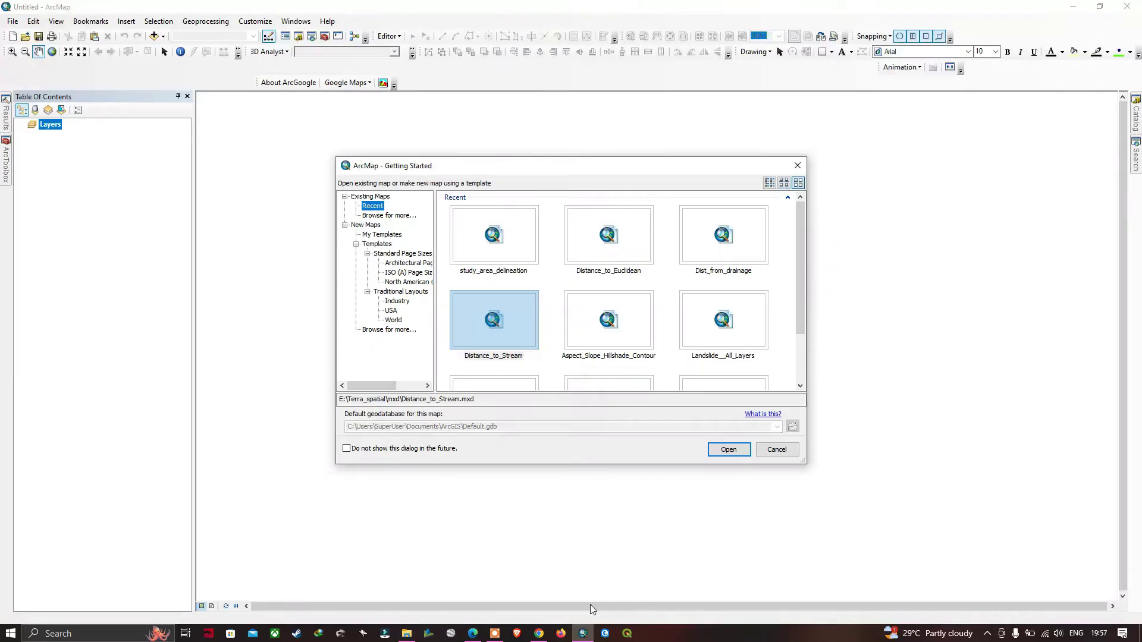
Start a blank map and add DSMW.shp, accepting the missing spatial reference warning.
click(769, 446)
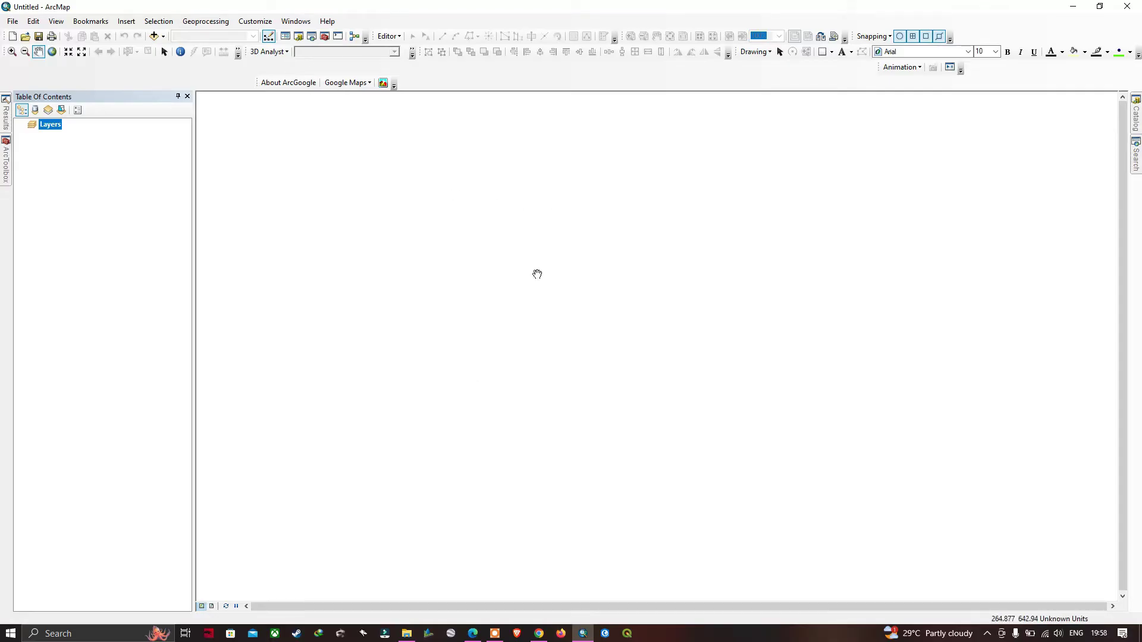
click(163, 36)
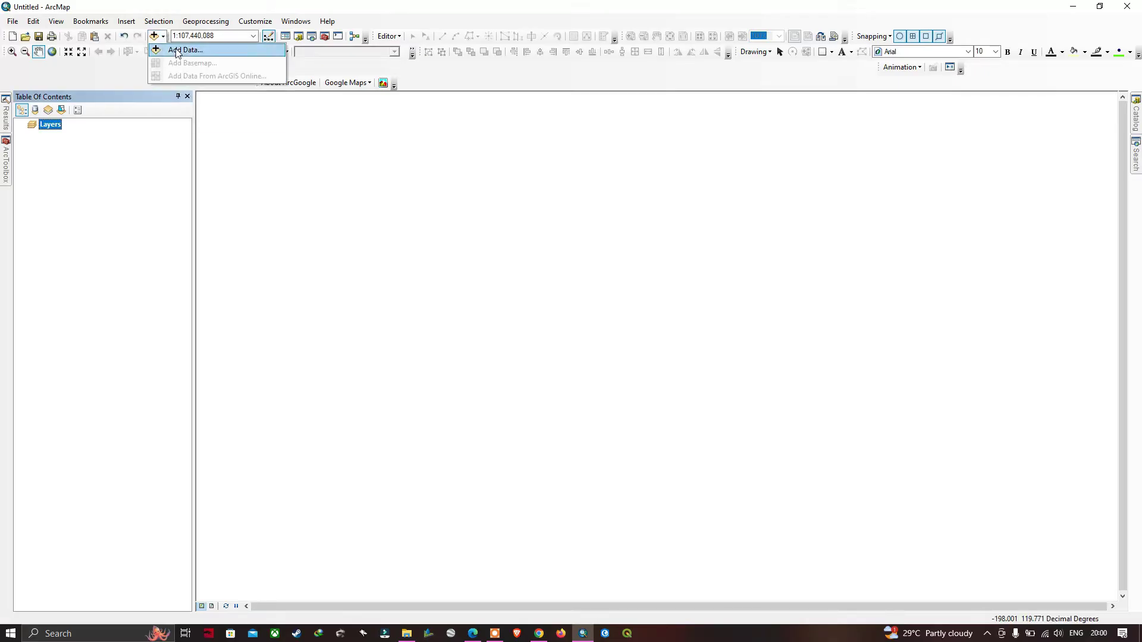
click(177, 51)
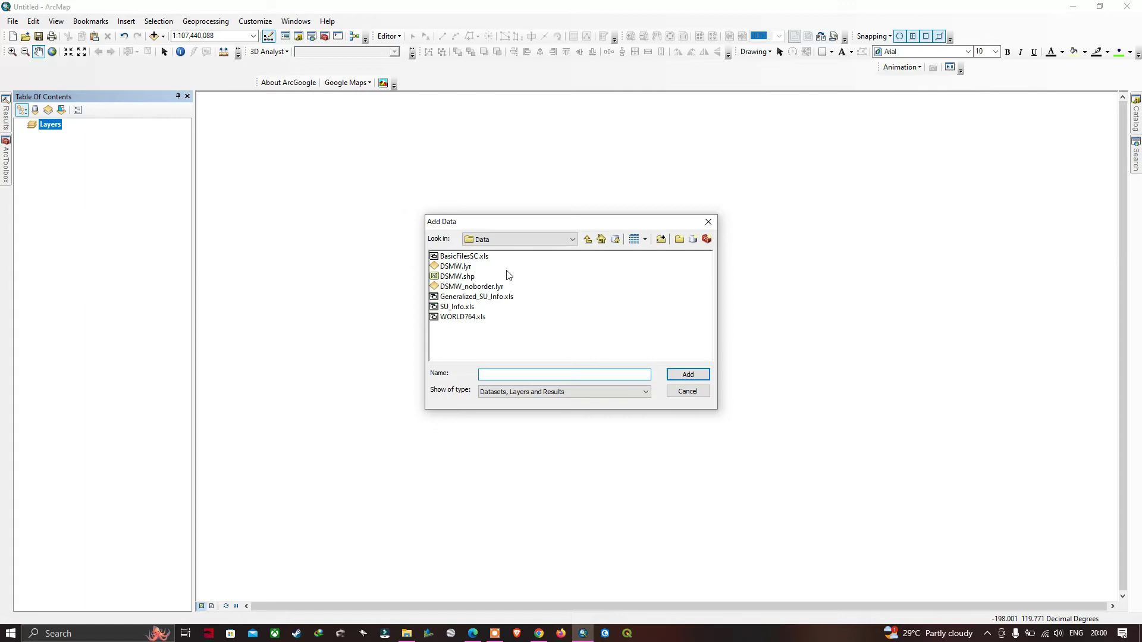
click(458, 277)
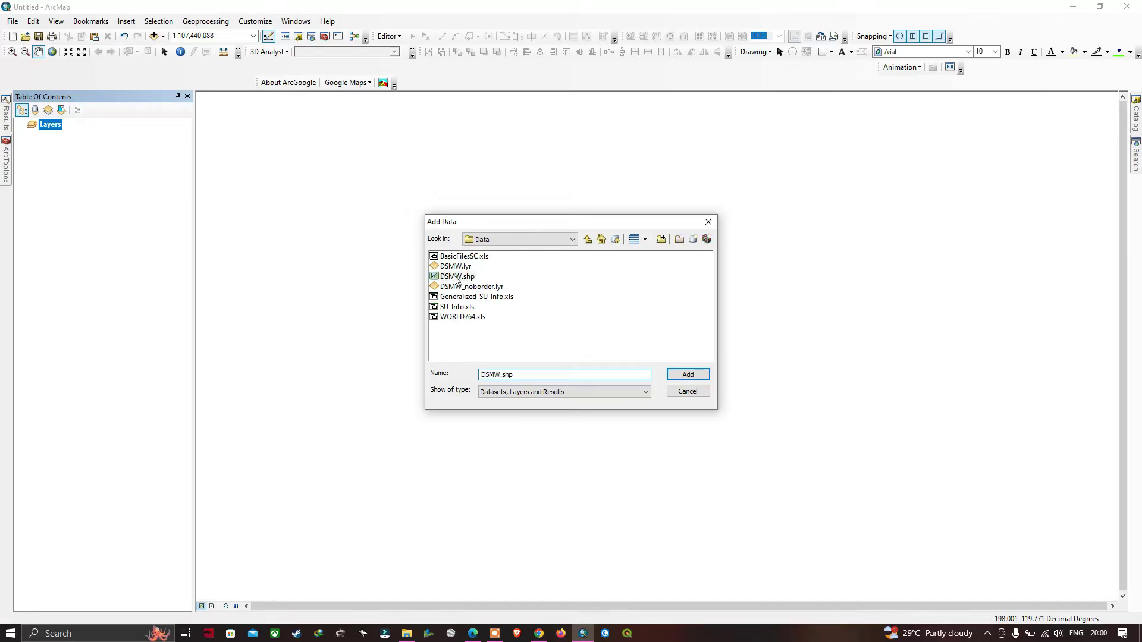
click(687, 376)
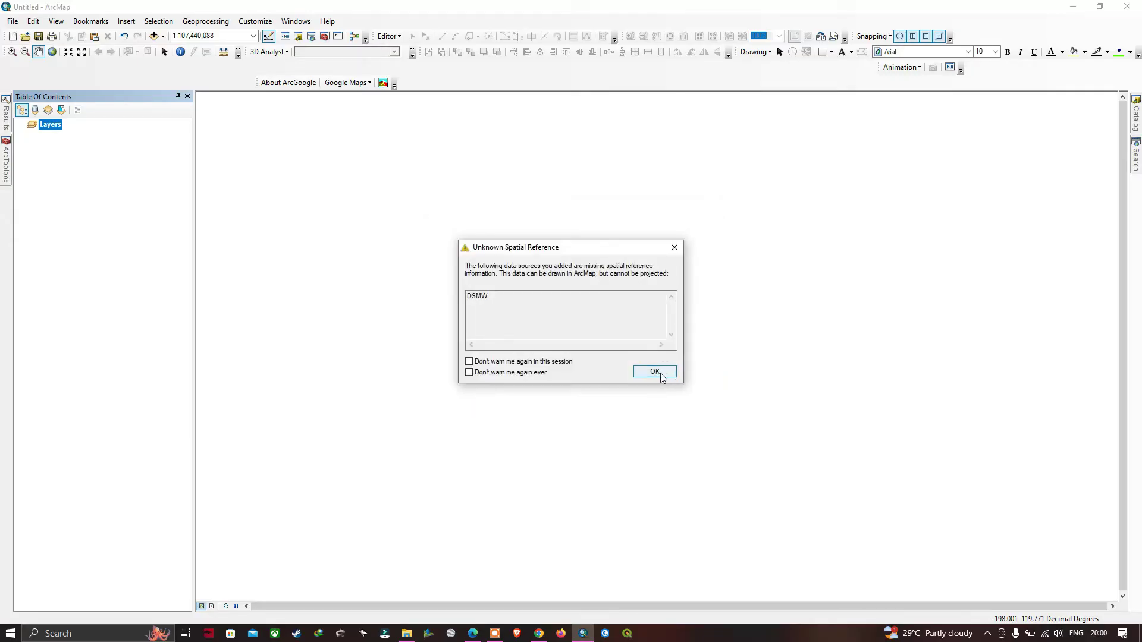
click(661, 375)
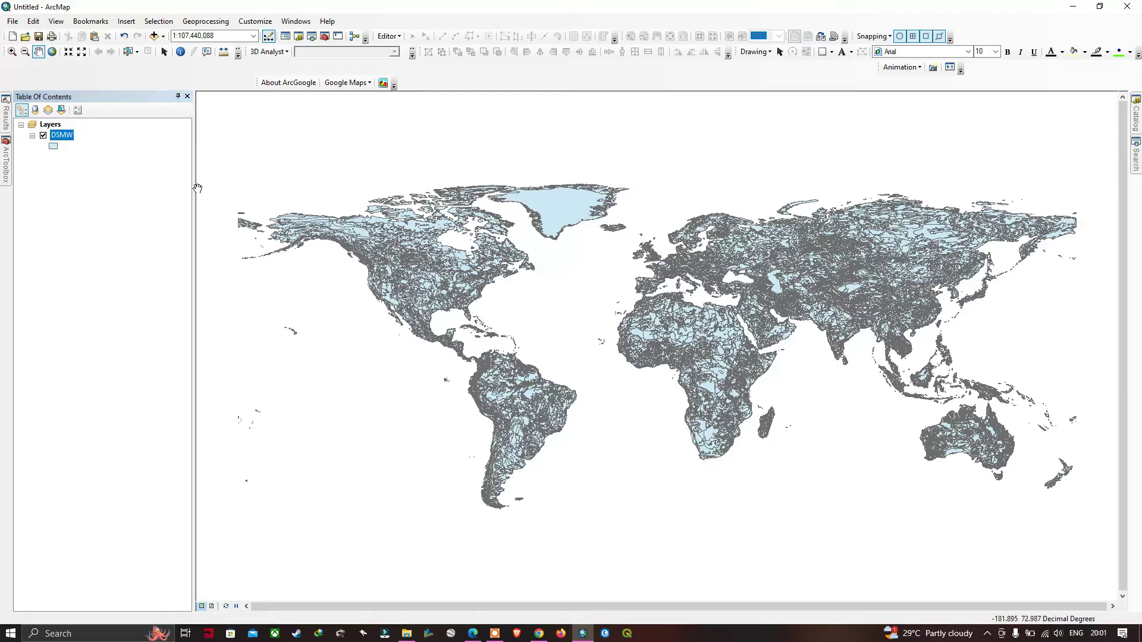
Symbolize DSMW by unique DOMSOI values, excluding all other values and adding every value.
right_click(63, 136)
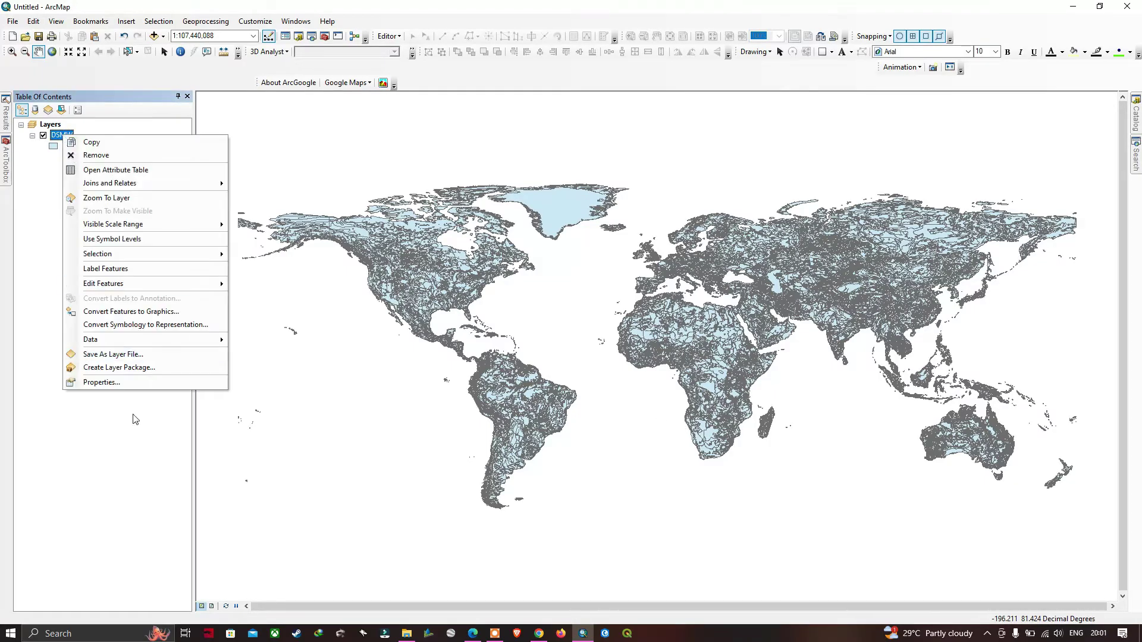
click(101, 382)
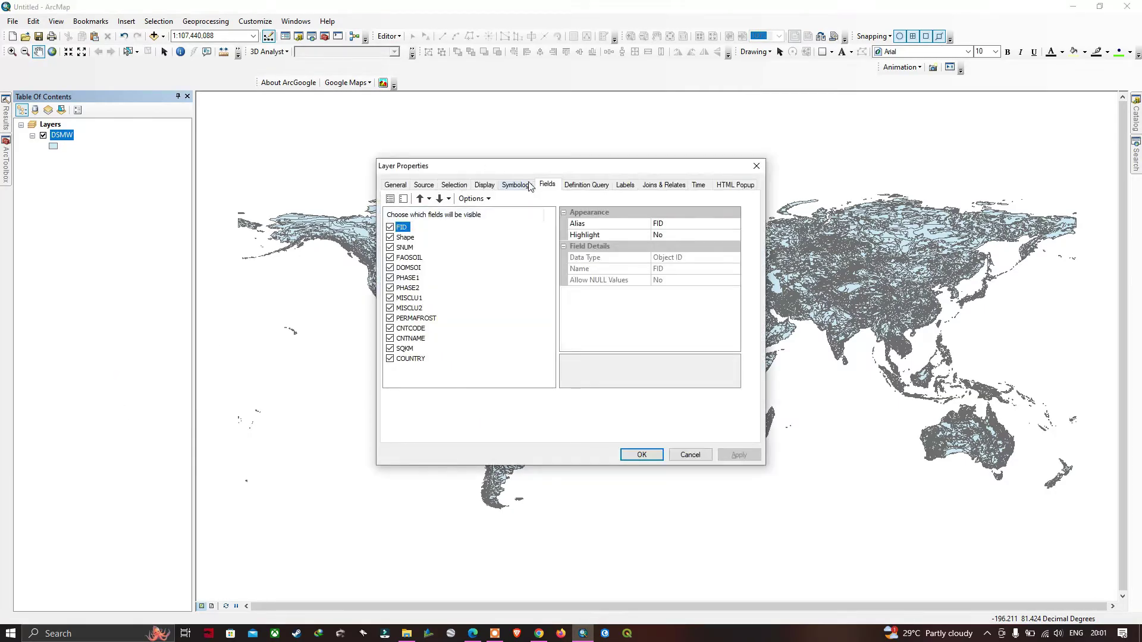
click(522, 189)
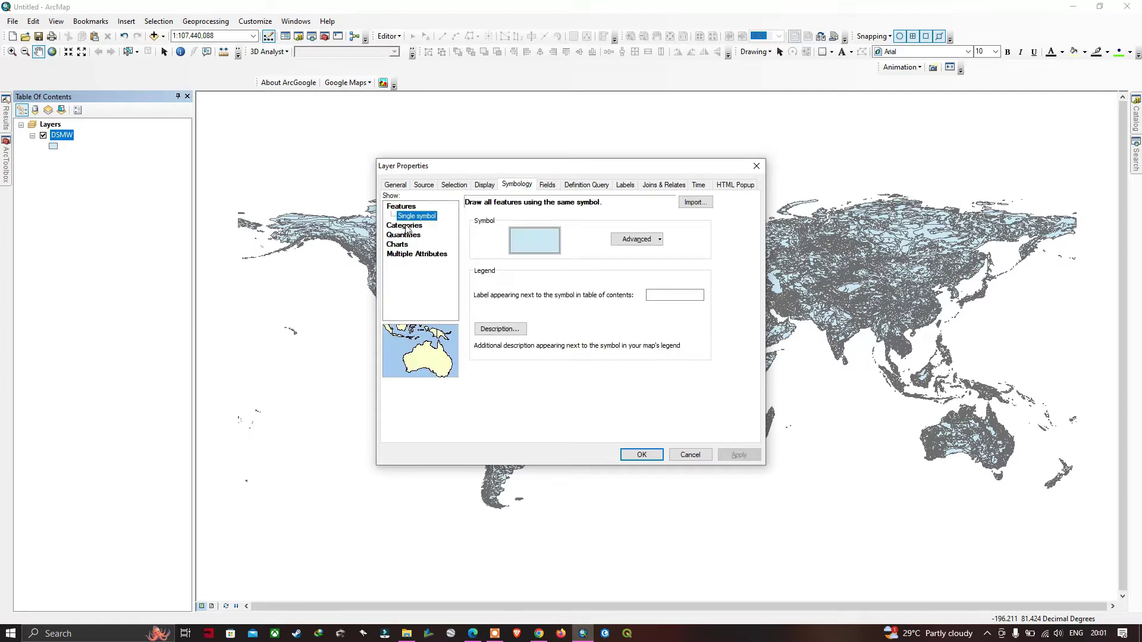
click(409, 227)
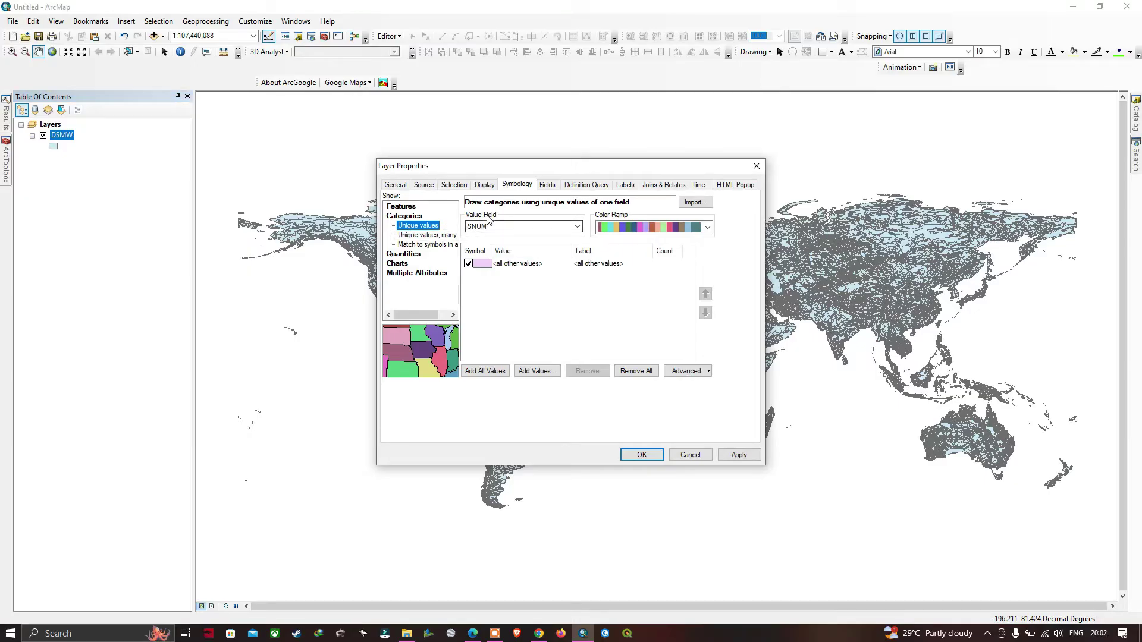
click(574, 228)
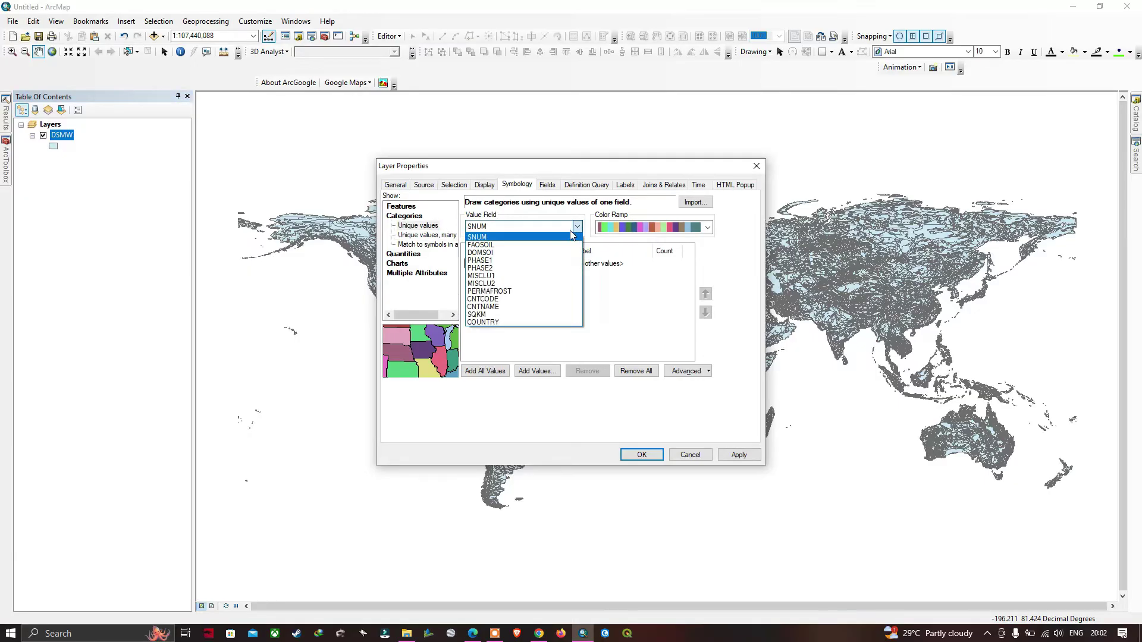
click(479, 254)
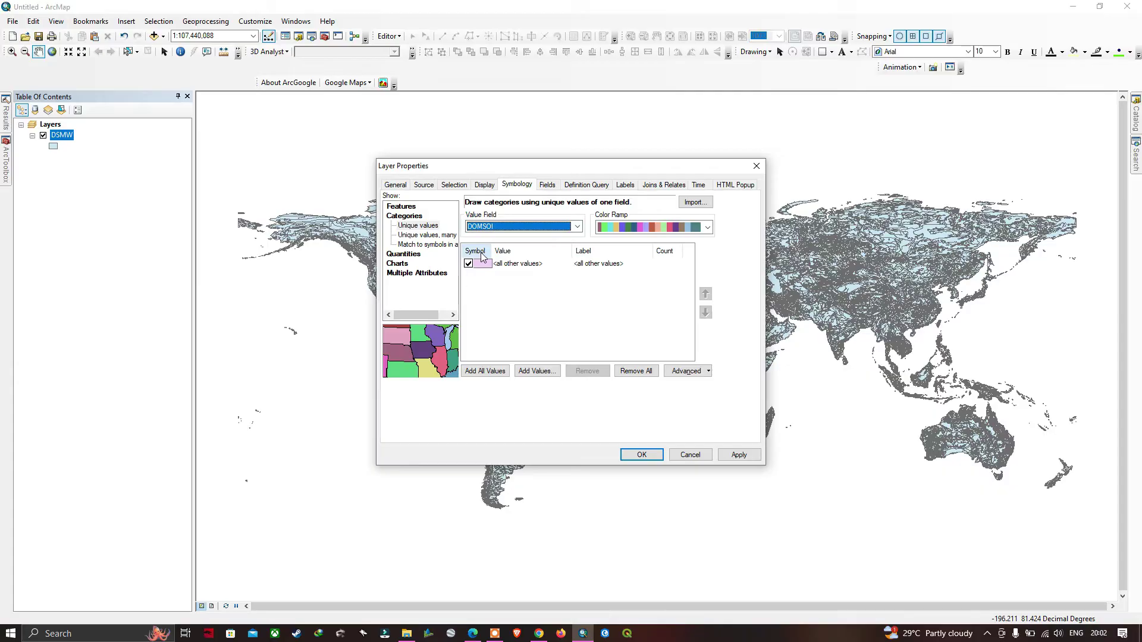
click(469, 264)
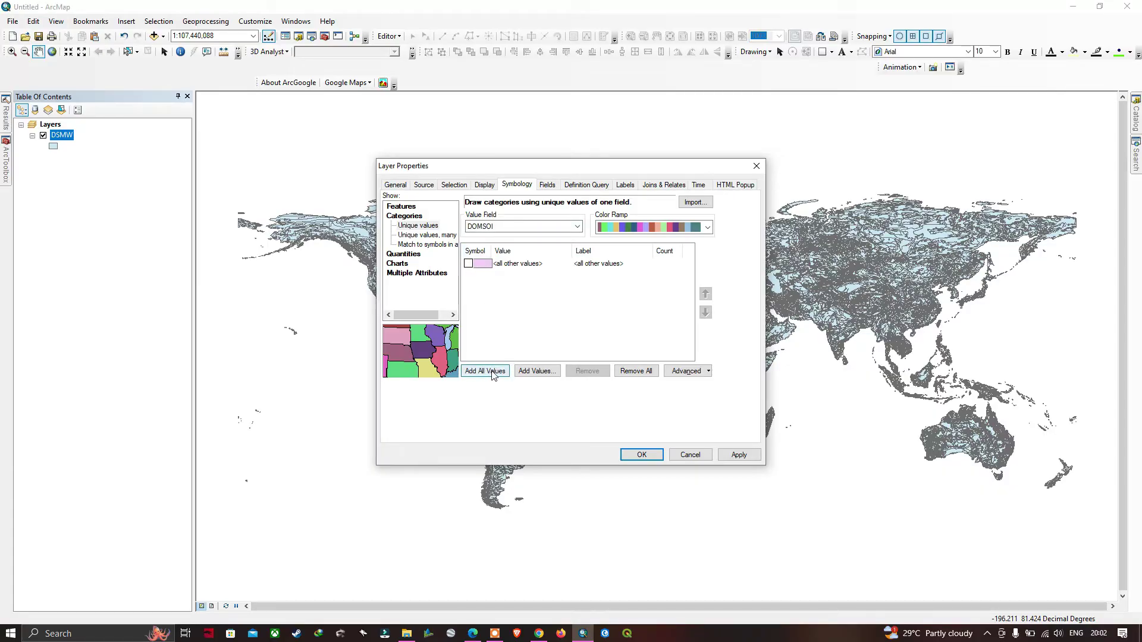
click(490, 372)
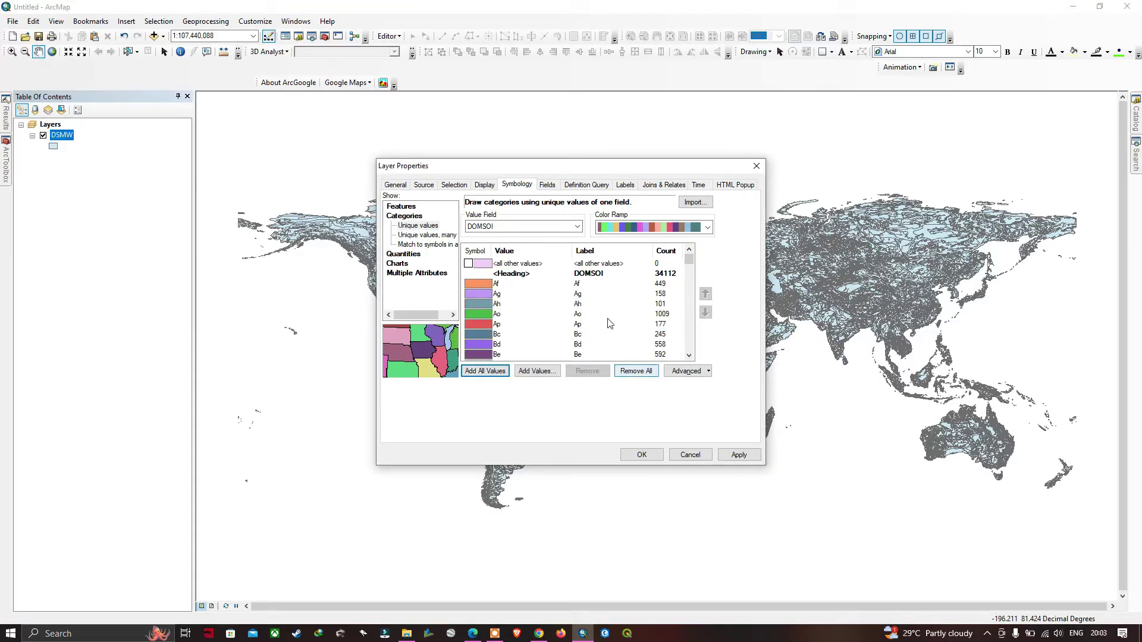
scroll(707, 229, down, 3)
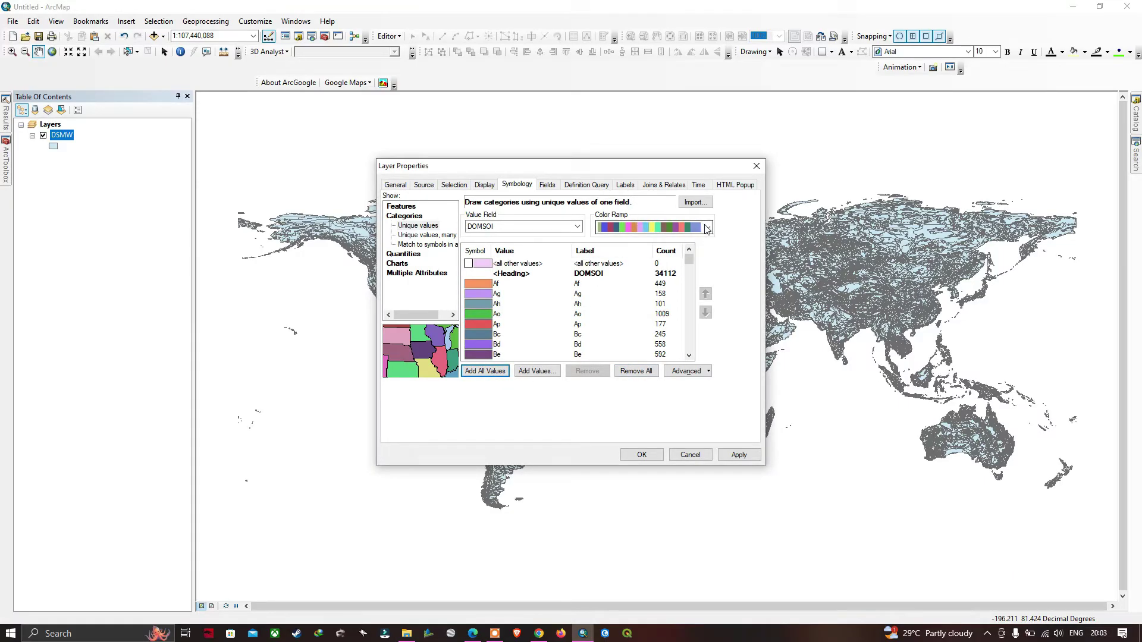
scroll(708, 229, down, 5)
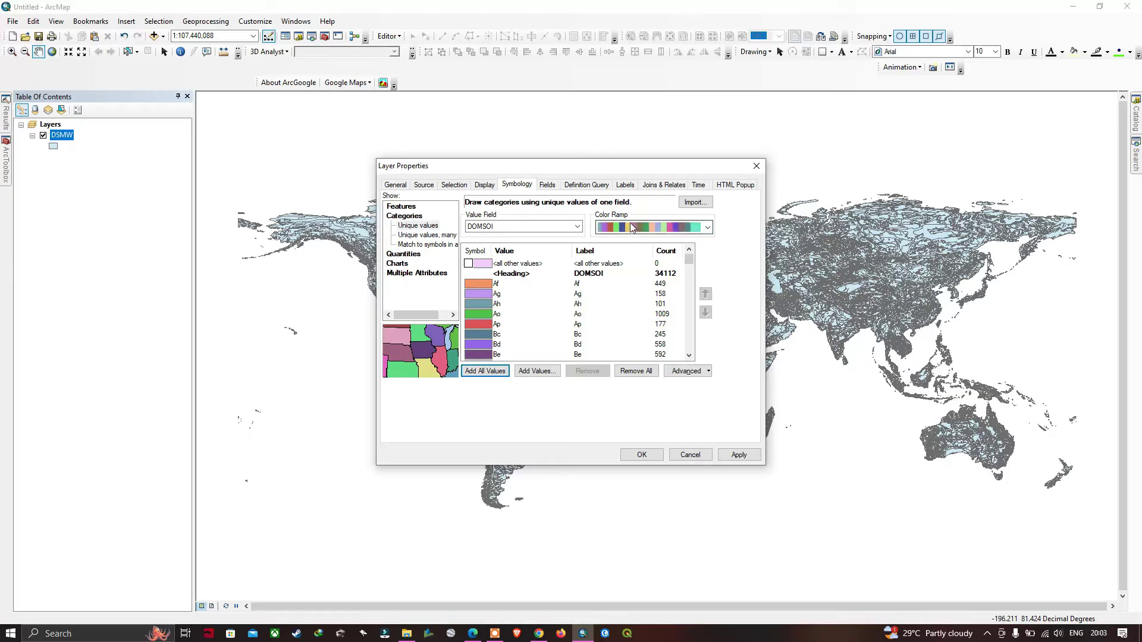
scroll(658, 230, down, 3)
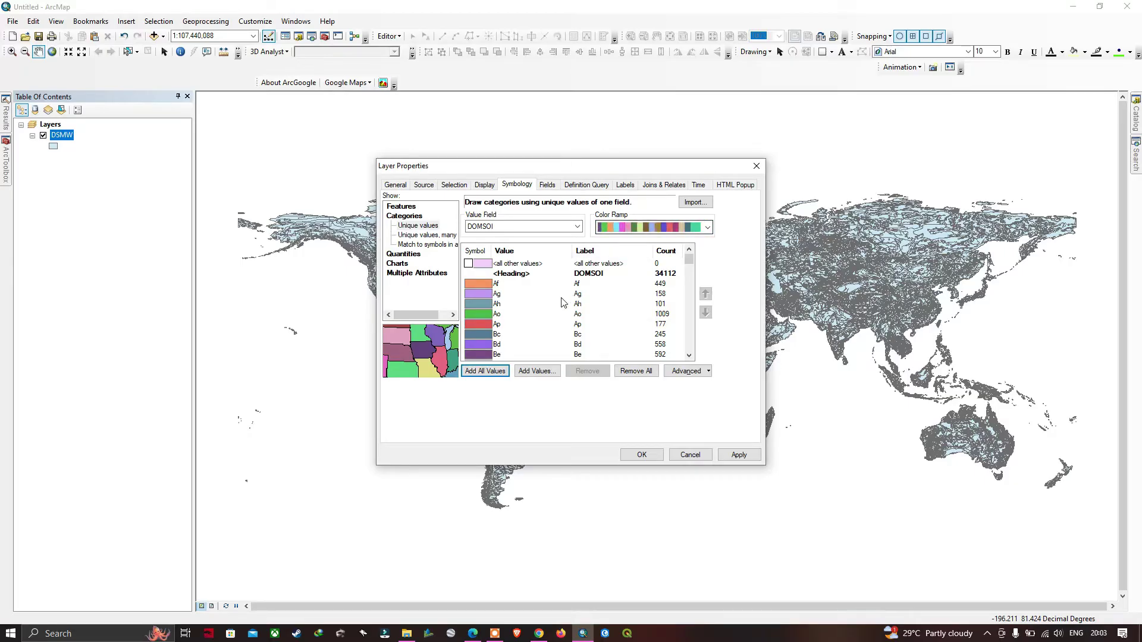
click(642, 456)
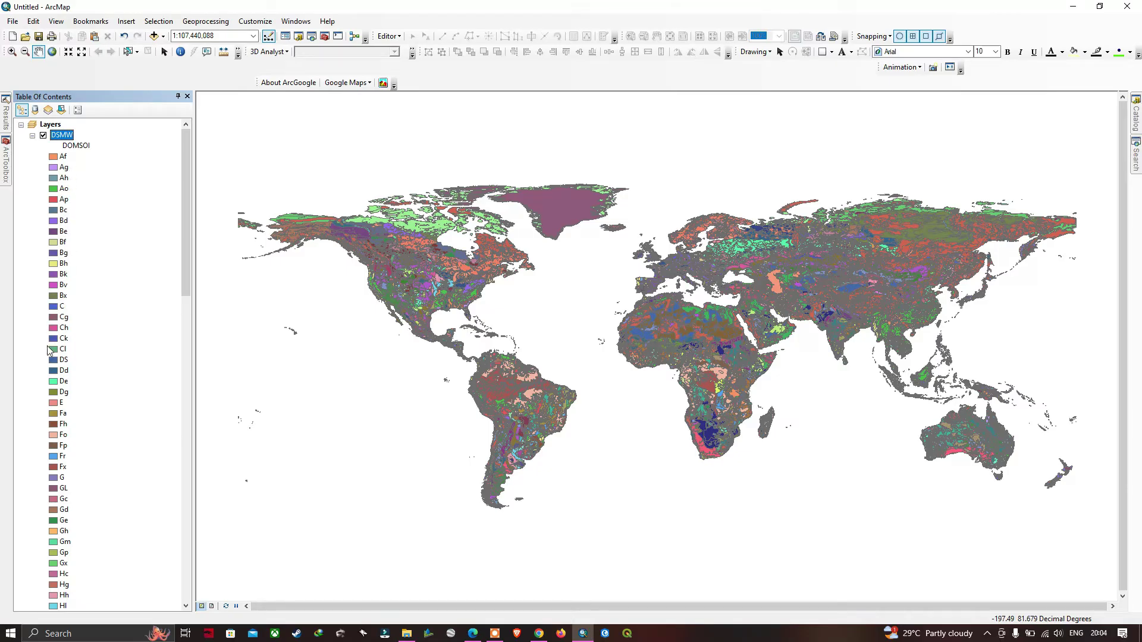
Switch from ArcMap back to the FAO Map Catalog download page in Chrome.
scroll(69, 410, down, 3)
scroll(69, 415, down, 5)
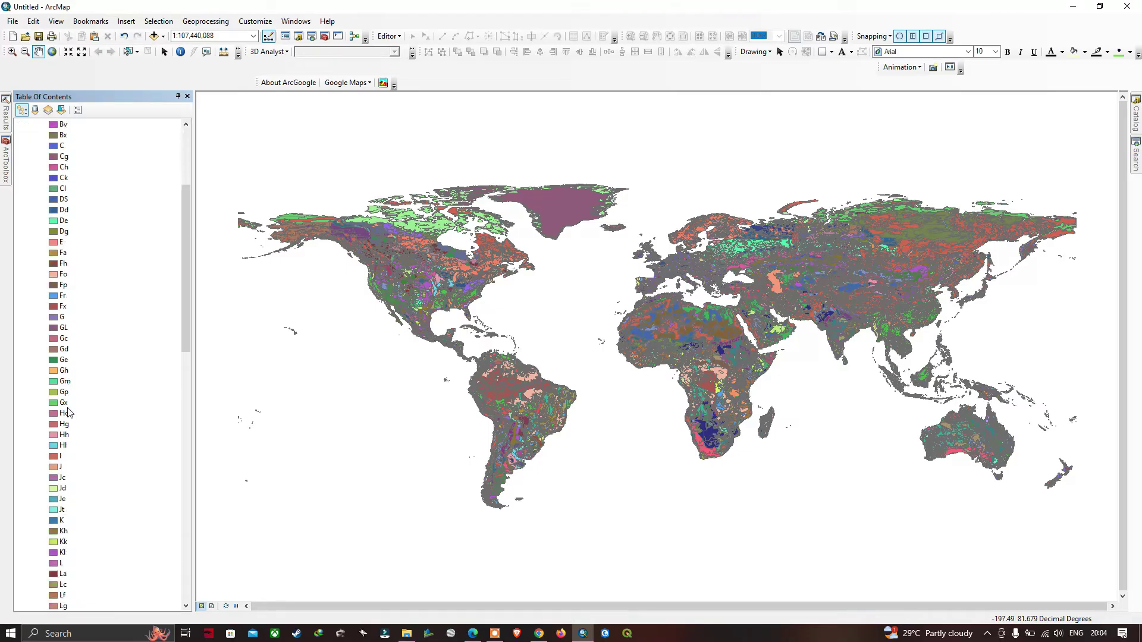
scroll(69, 415, up, 8)
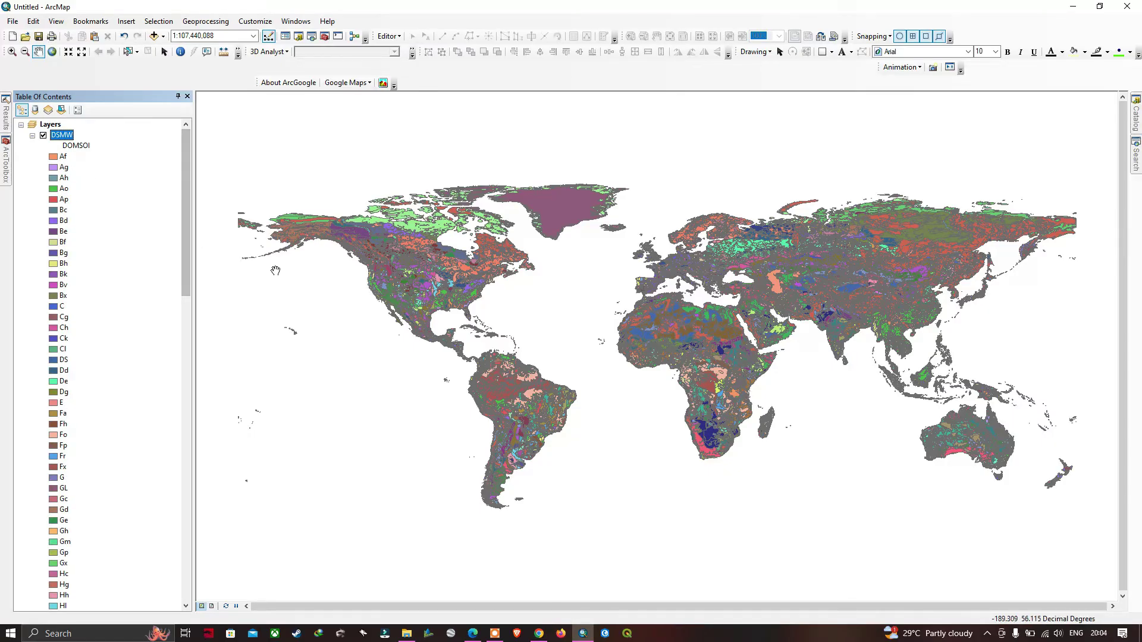
key(alt+Tab)
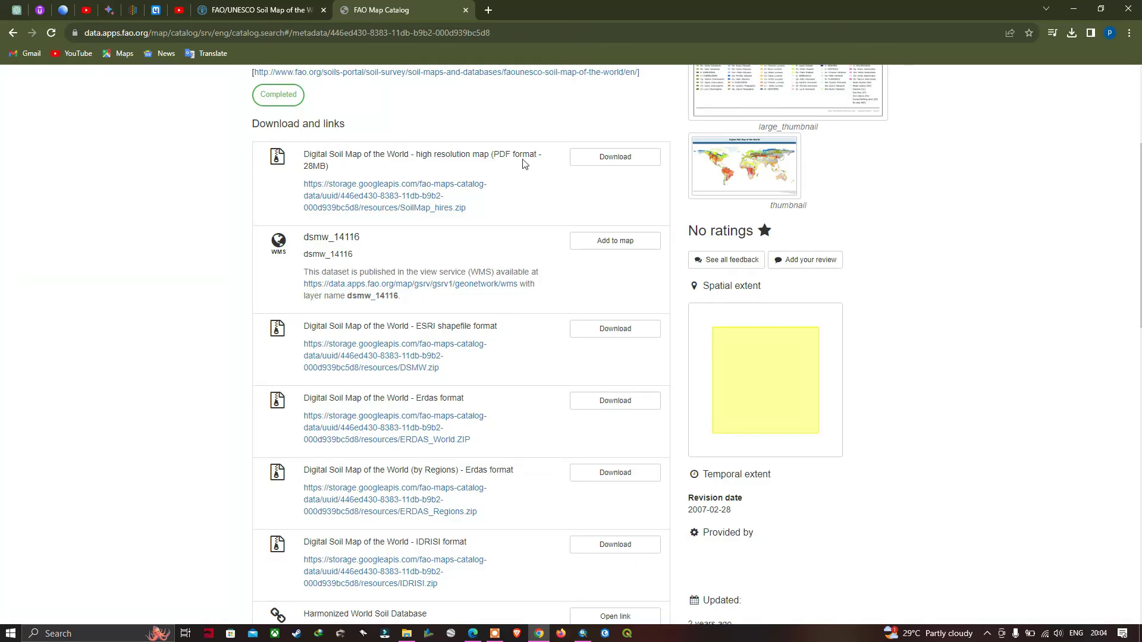
Download the high-resolution PDF map SoilMap_hires.zip and show it in its folder.
click(616, 164)
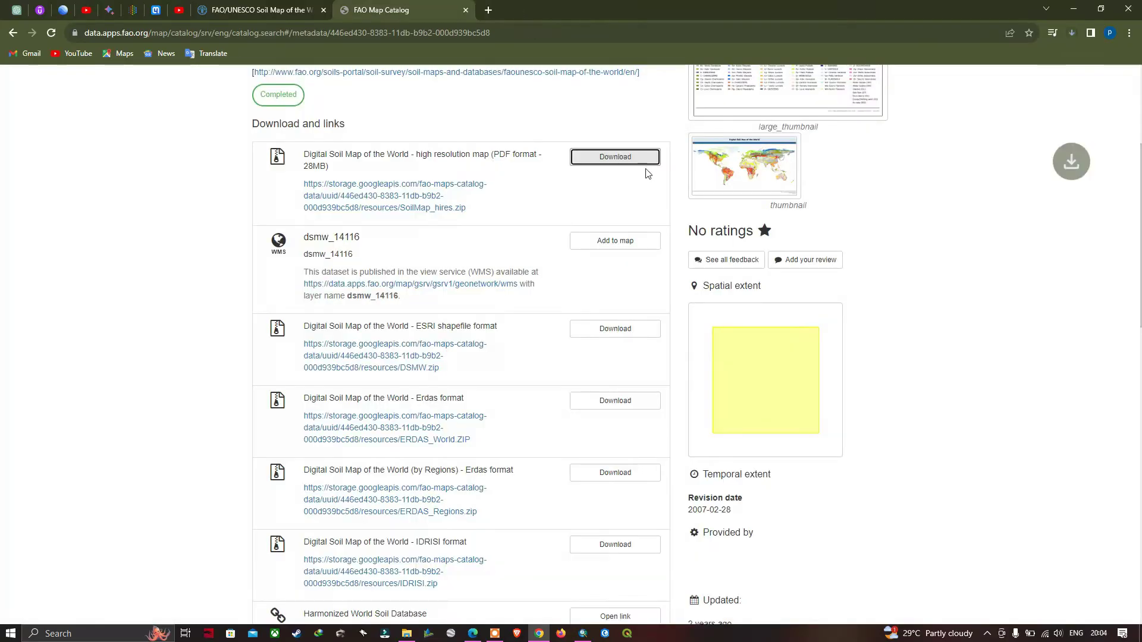
click(1069, 34)
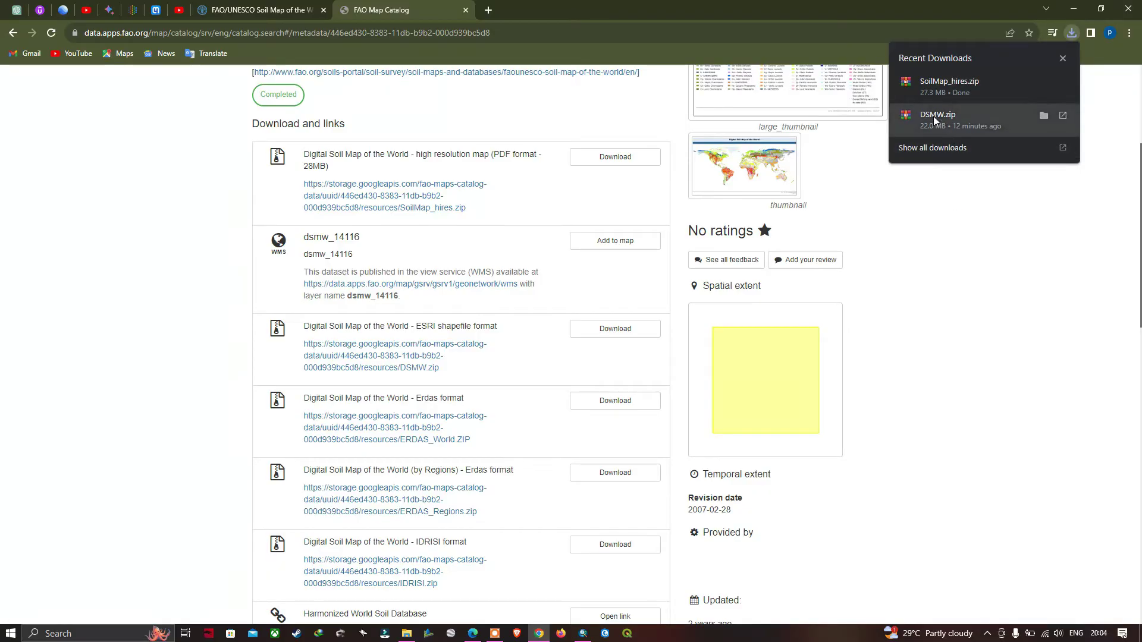
click(1044, 82)
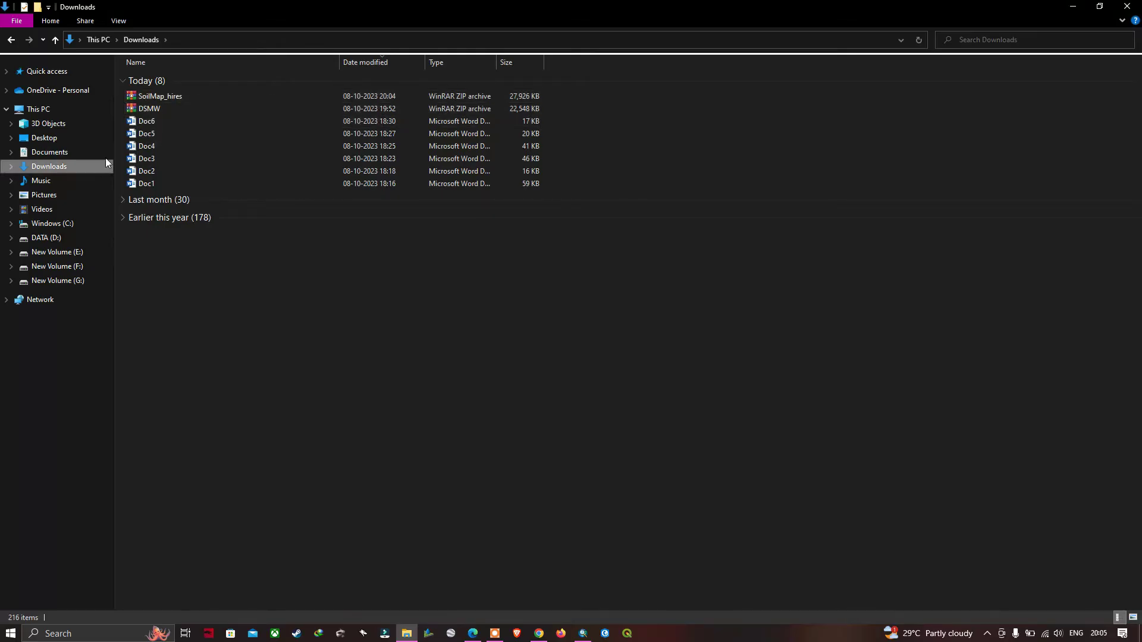
Extract SoilMap_hires.zip into the Downloads folder.
click(162, 98)
right_click(161, 98)
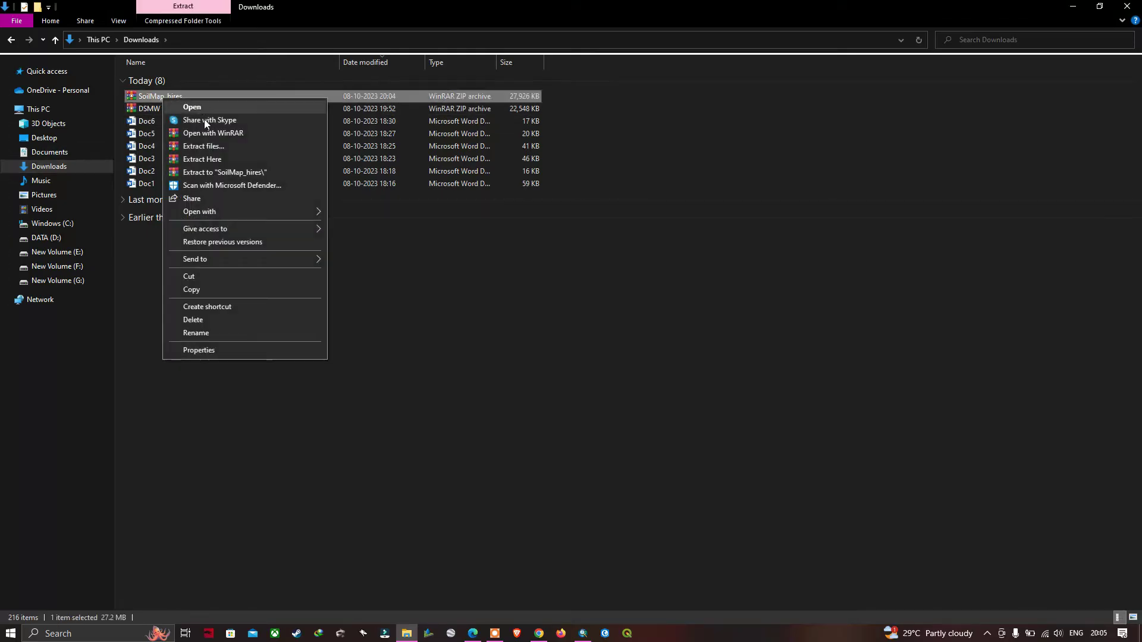
click(214, 159)
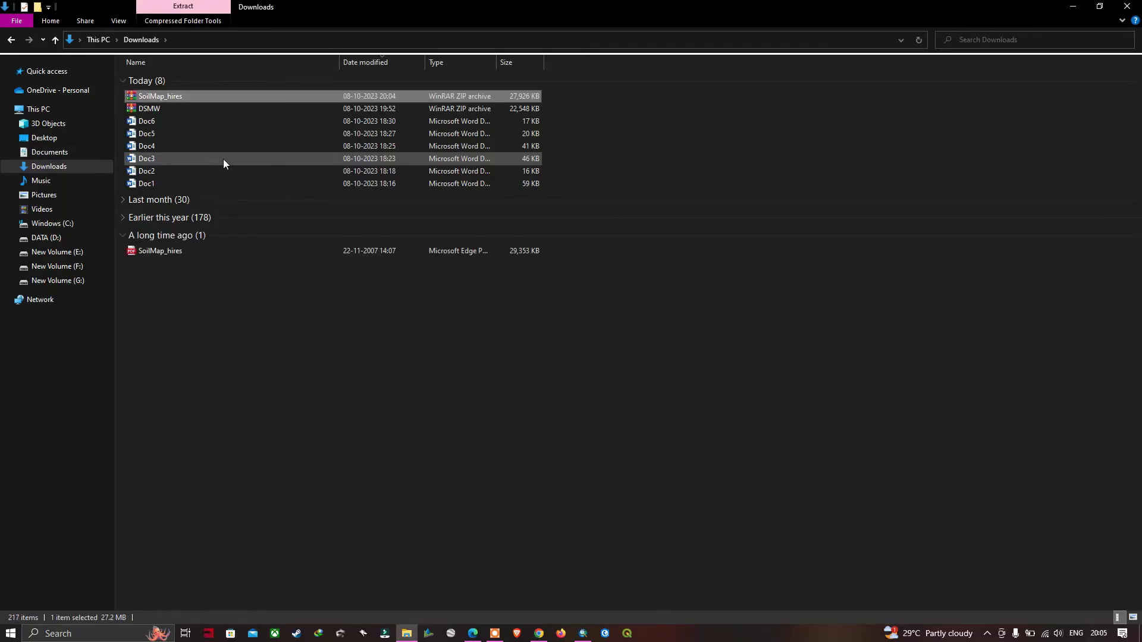
Open the extracted SoilMap_hires PDF in Microsoft Edge.
click(163, 252)
right_click(163, 252)
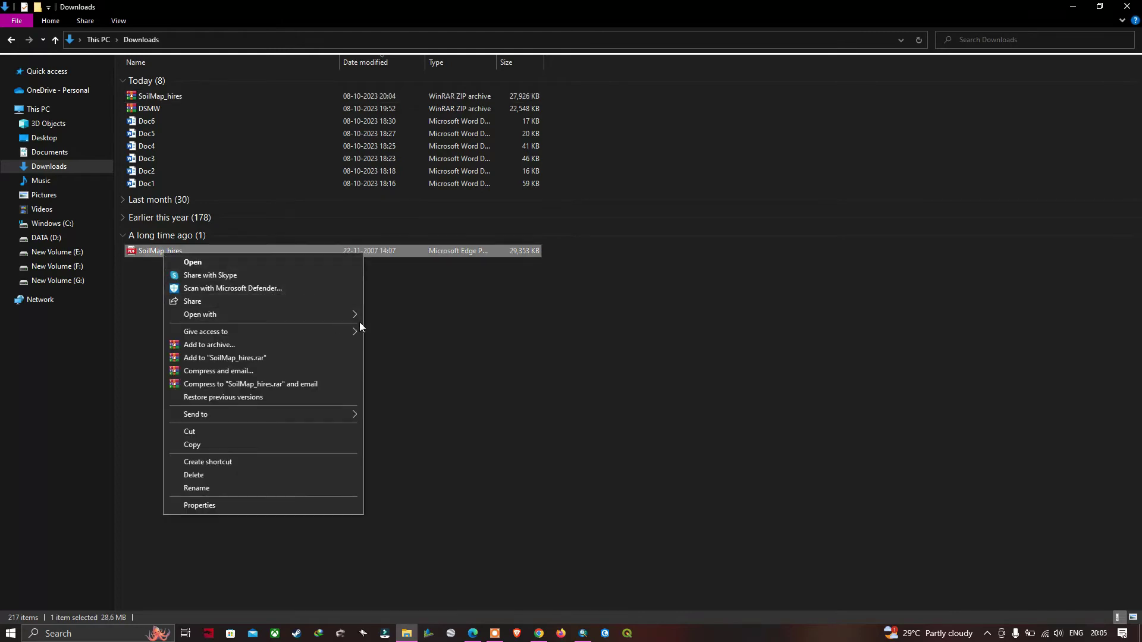
mouse_move(355, 313)
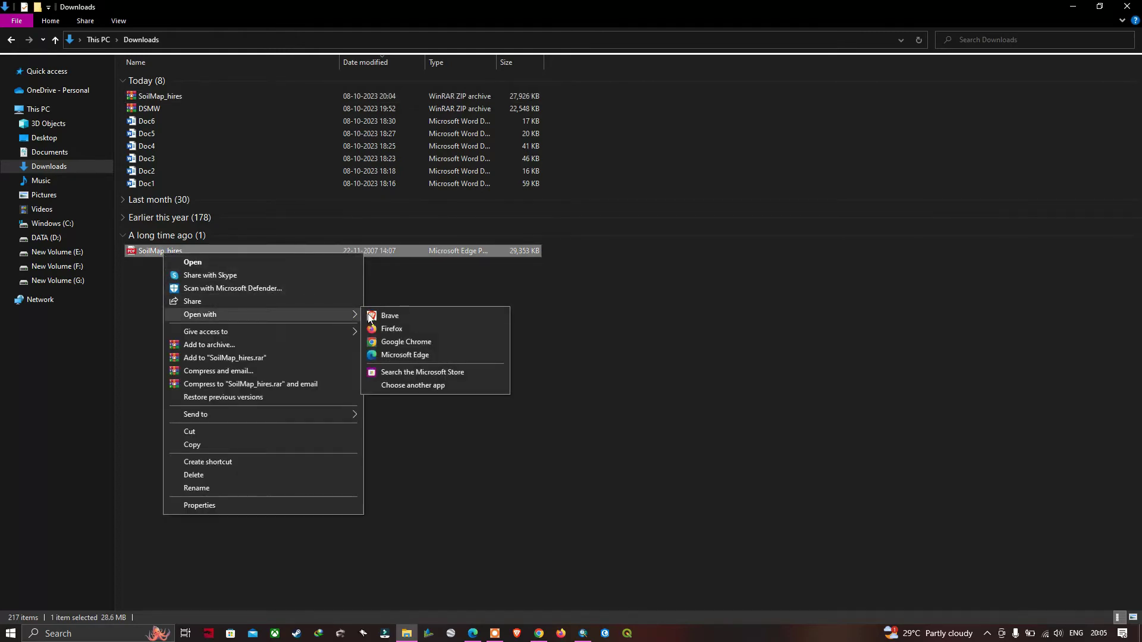
click(425, 356)
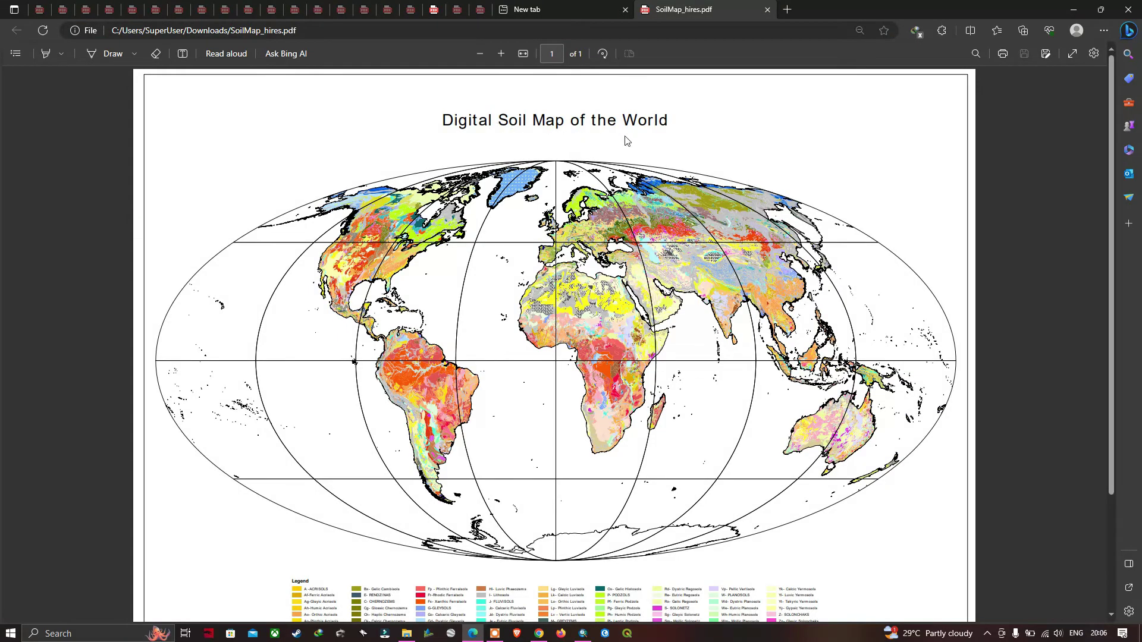
Read the soil-unit legend in the DSMW PDF, then return to the ArcMap world soil map.
scroll(540, 369, down, 3)
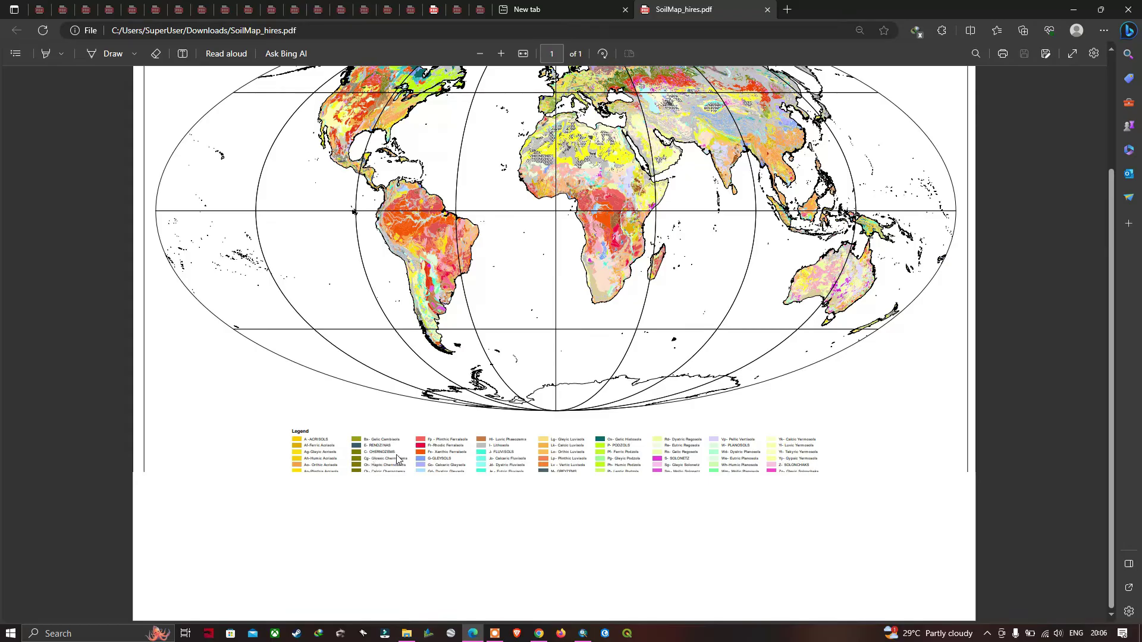
scroll(396, 459, up, 1)
scroll(396, 461, up, 1)
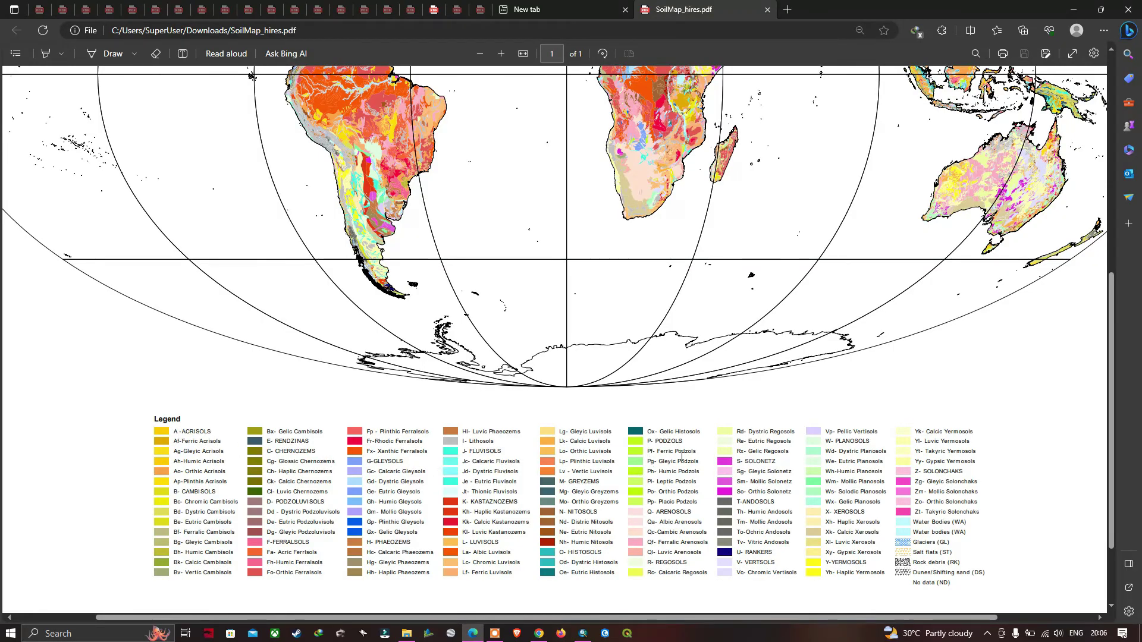
scroll(810, 478, down, 2)
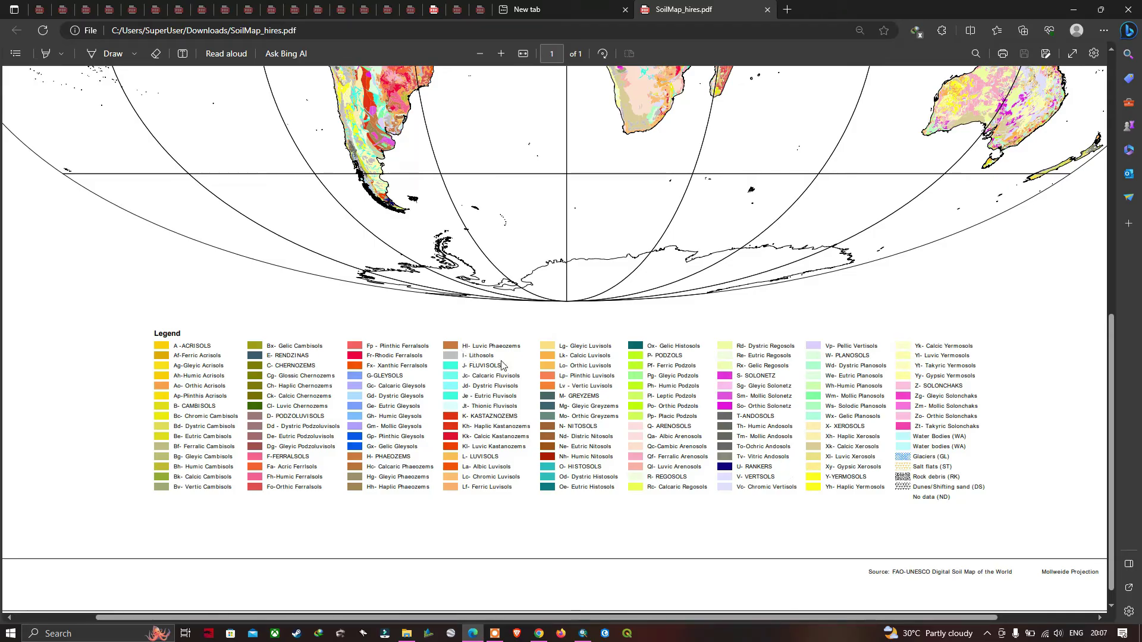
click(582, 633)
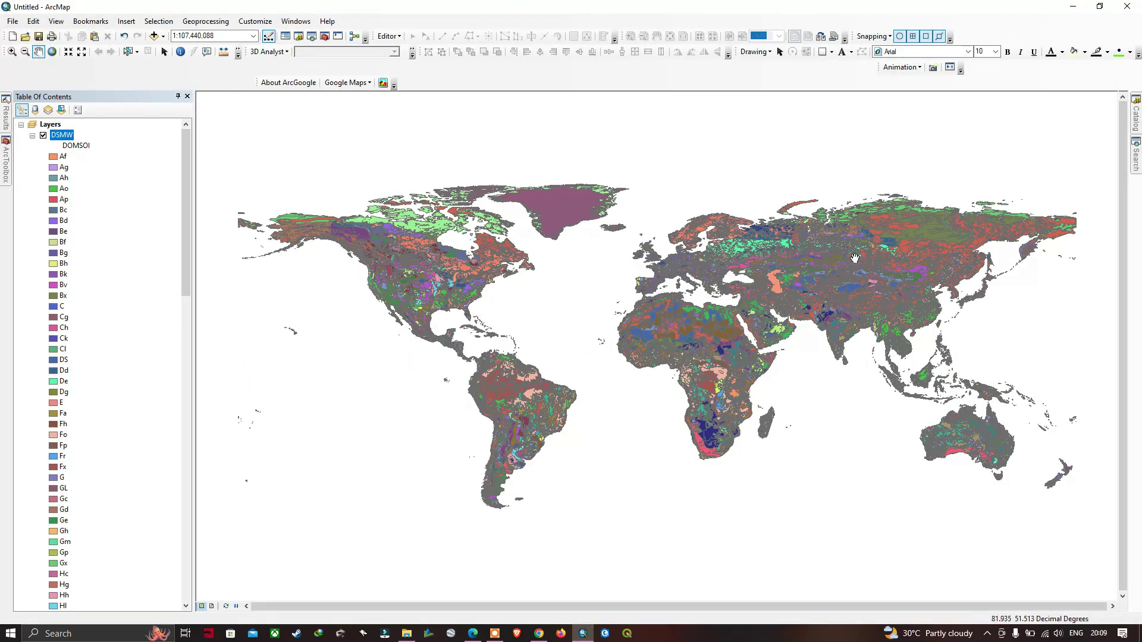
drag(856, 259, 832, 250)
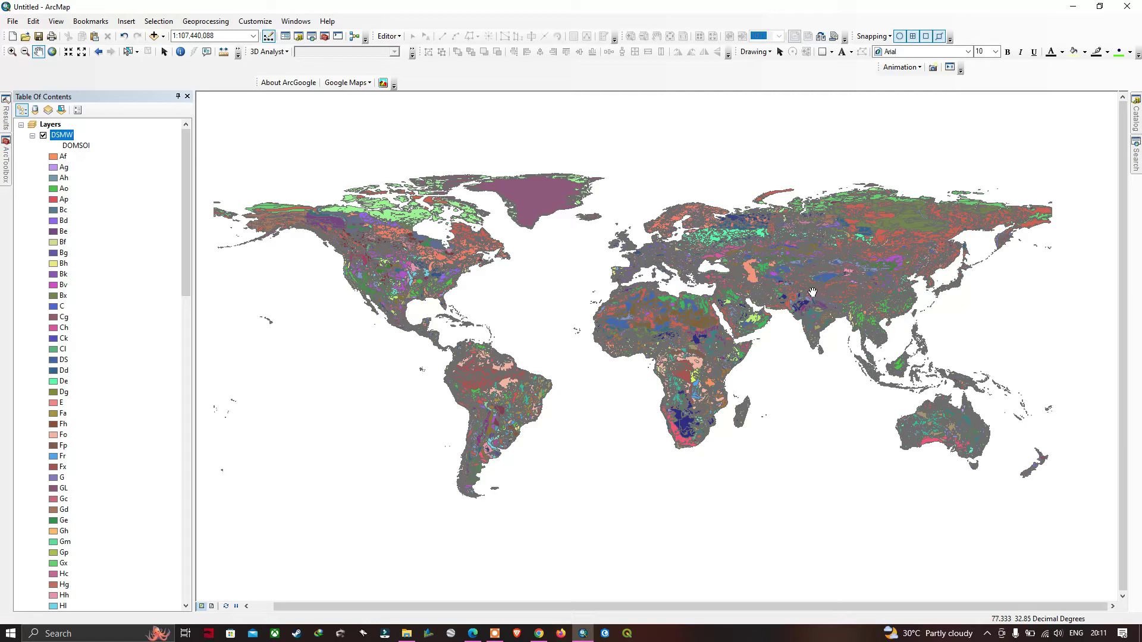
Open the DSMW attribute table and sort it ascending by COUNTRY.
right_click(63, 136)
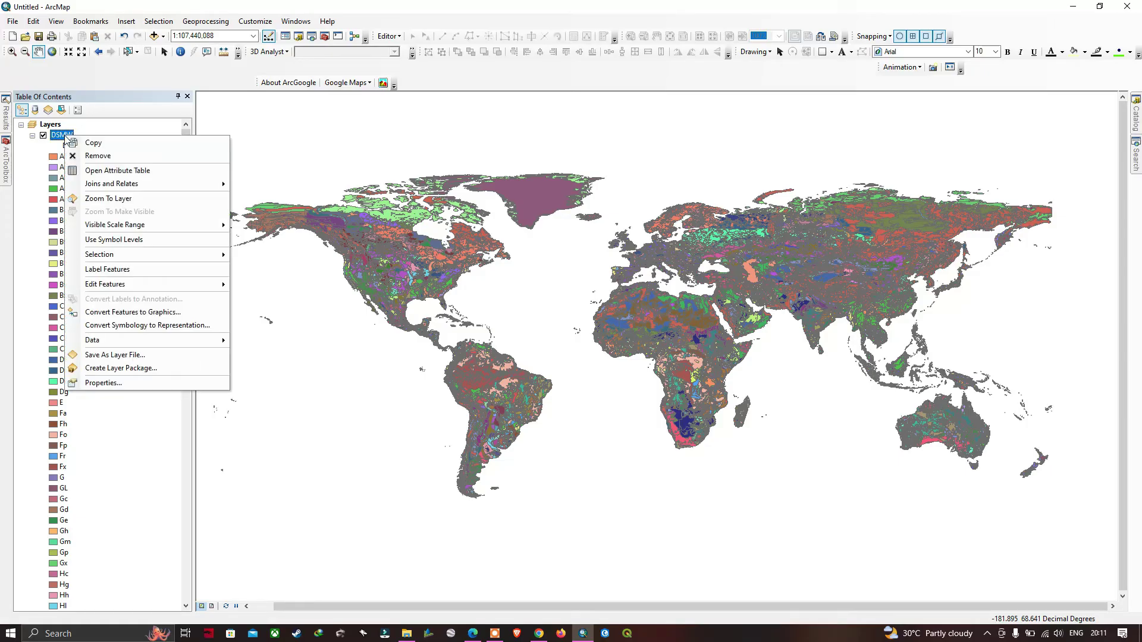
click(121, 171)
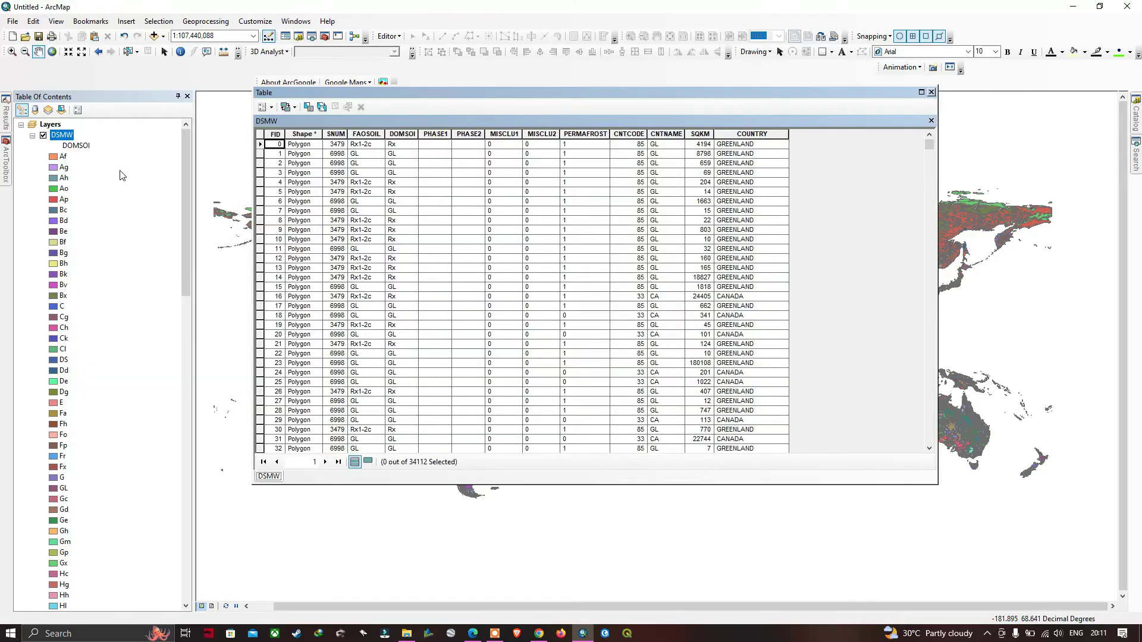
click(767, 135)
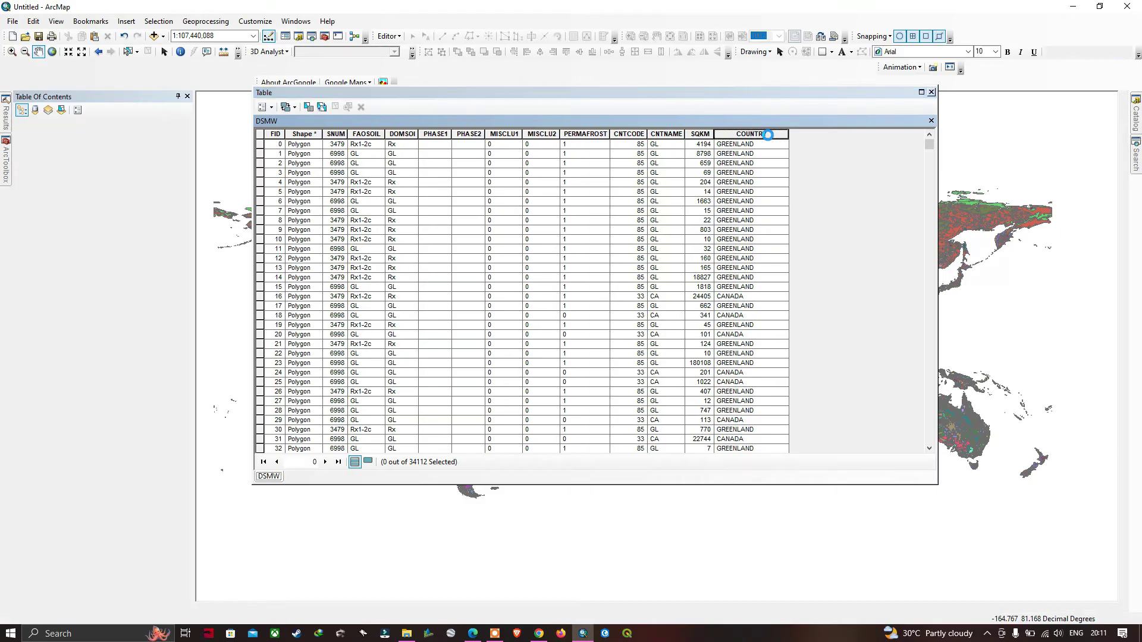
right_click(768, 135)
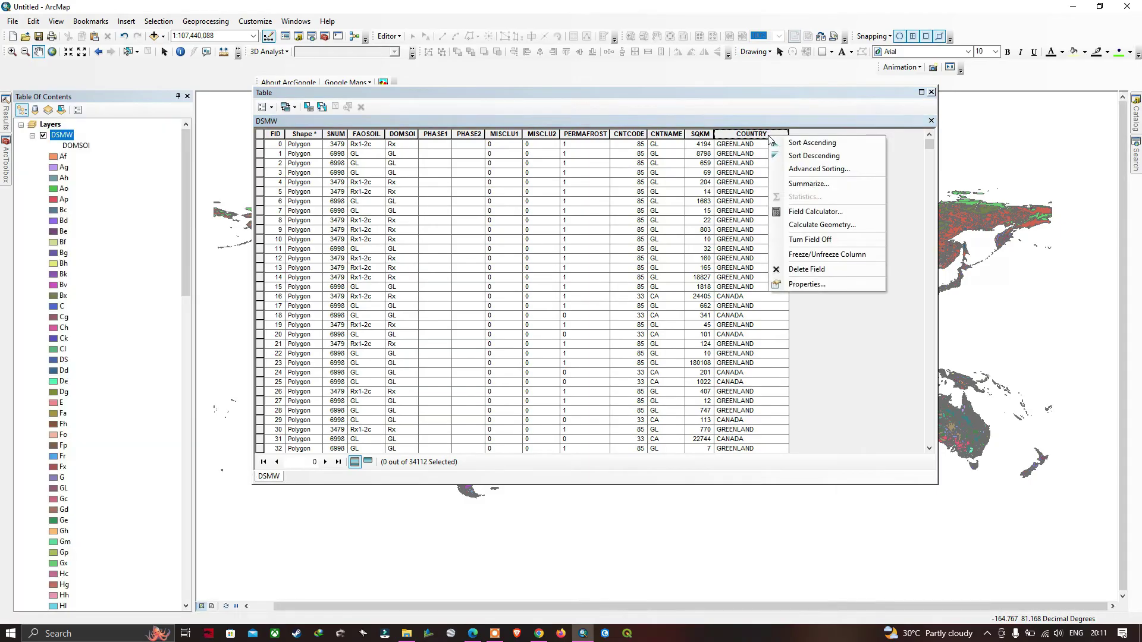
click(807, 145)
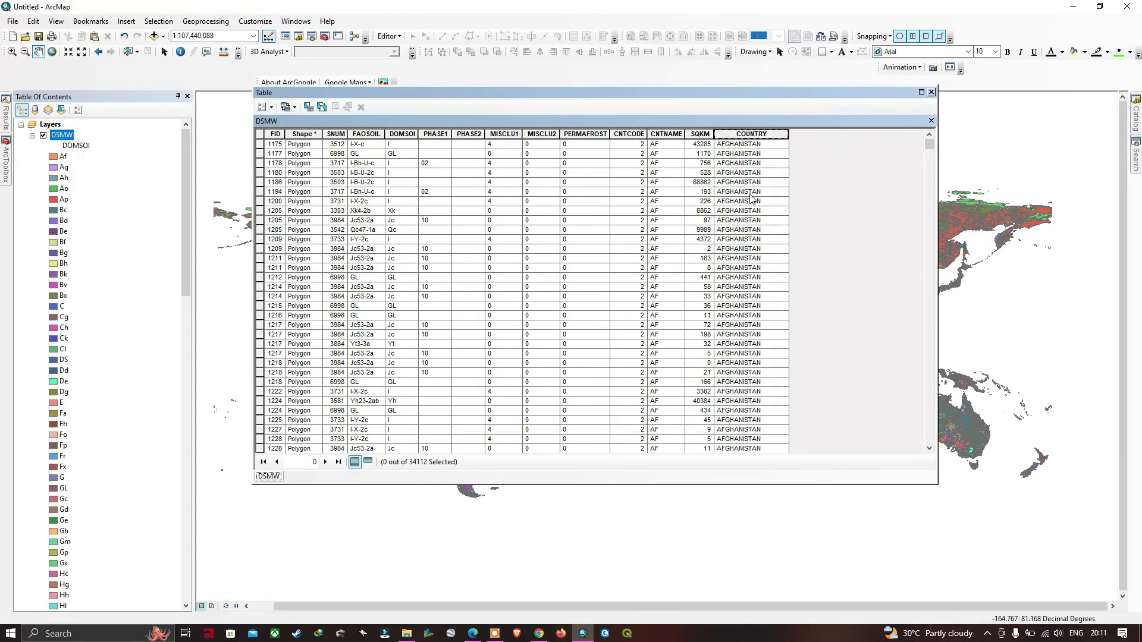
Scroll to the THAILAND records and select all their rows.
scroll(748, 216, down, 6)
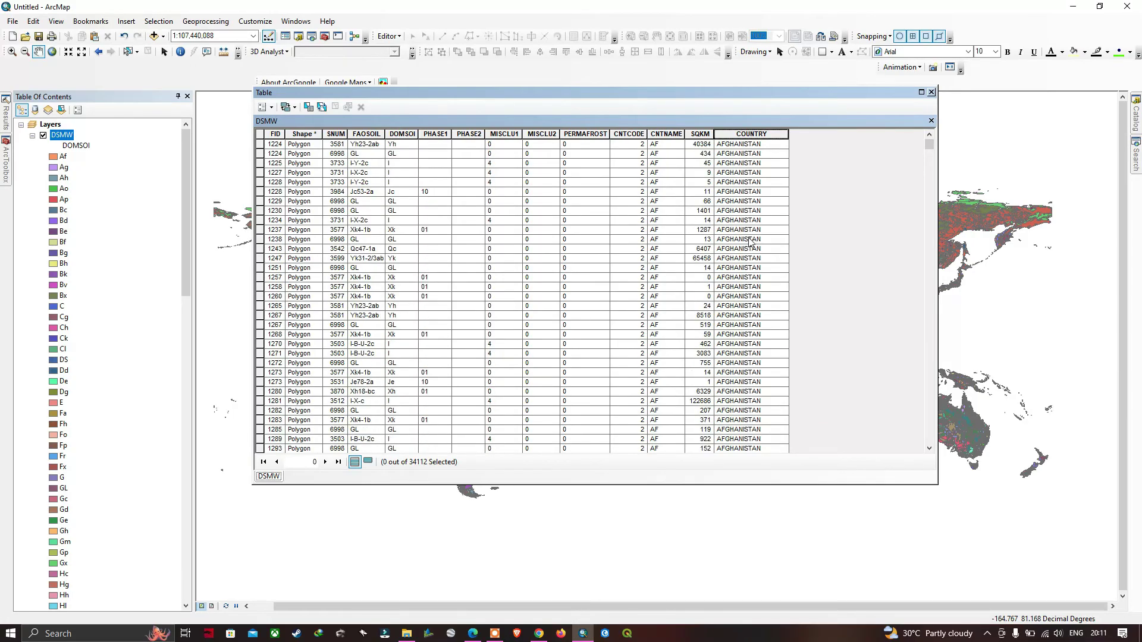
scroll(754, 249, down, 10)
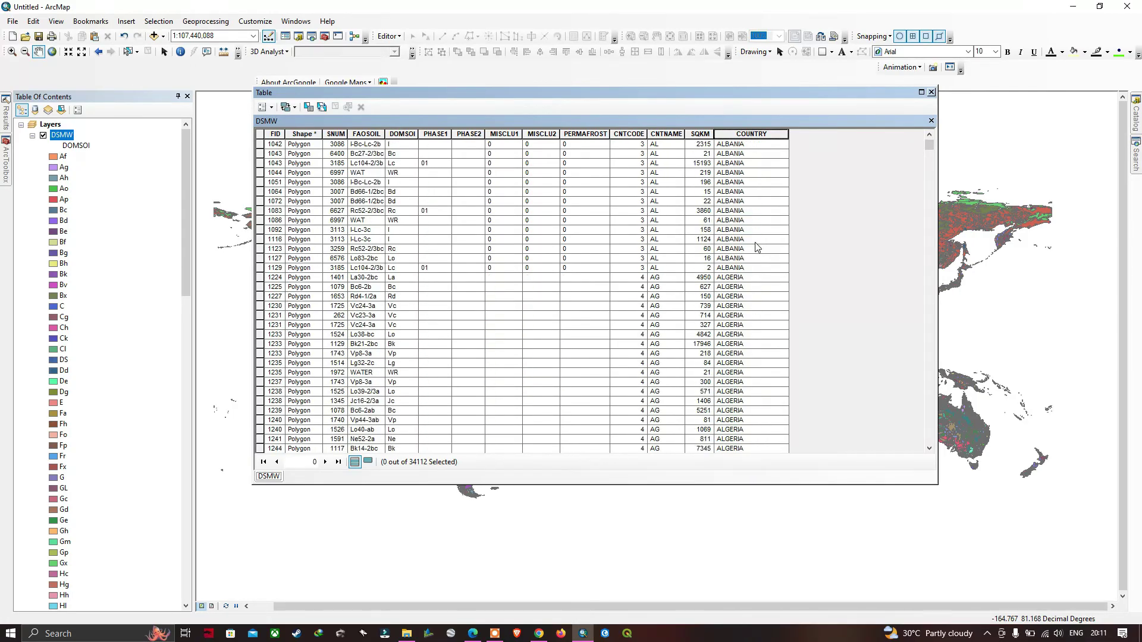
scroll(757, 249, down, 8)
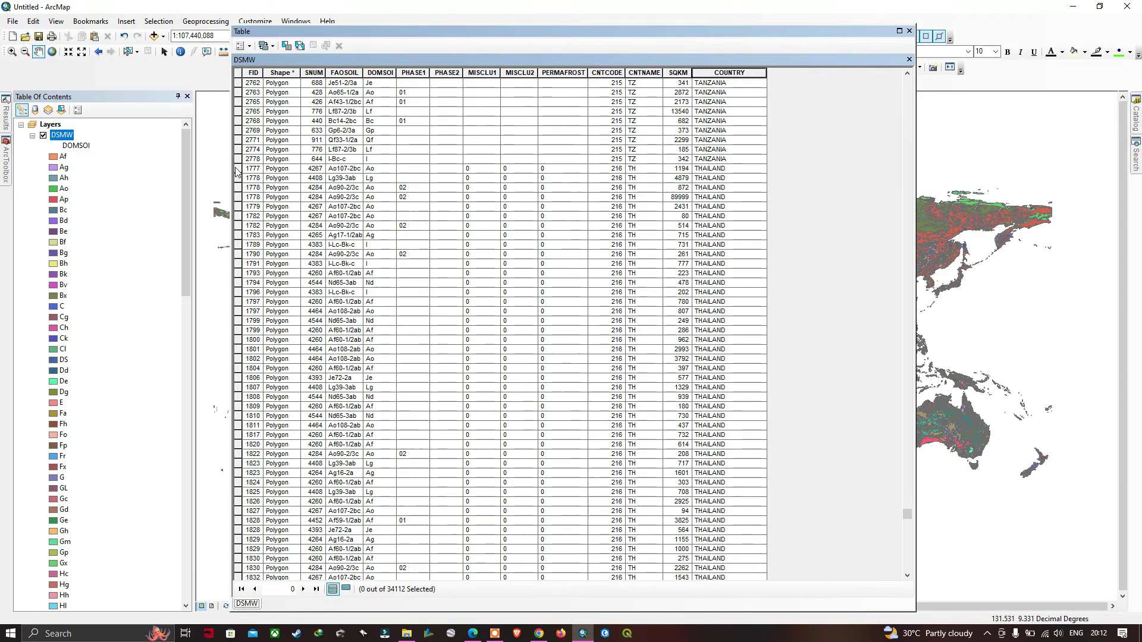
drag(236, 169, 234, 592)
scroll(428, 469, down, 7)
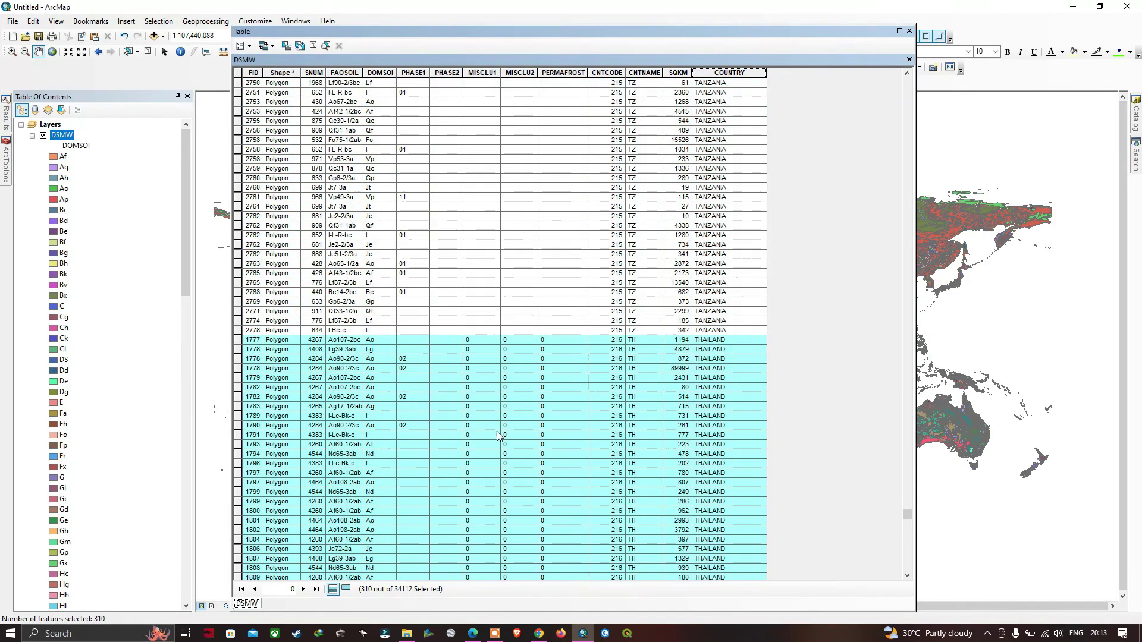
scroll(620, 359, down, 2)
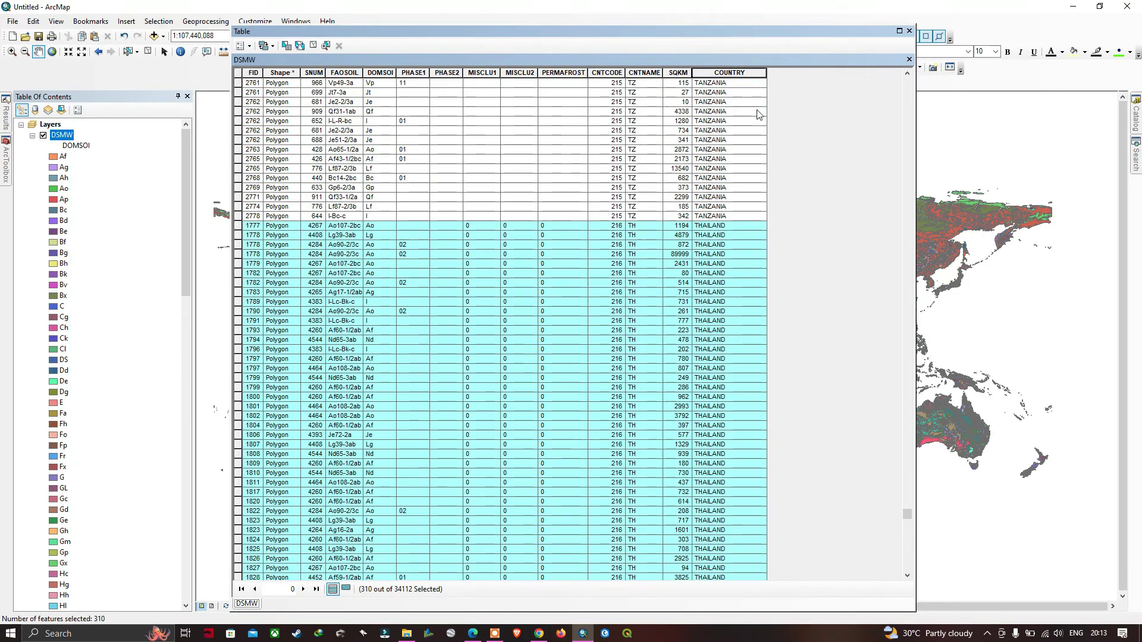
Make DSMW the only selectable layer and create a new layer from the selected Thailand polygons.
click(909, 31)
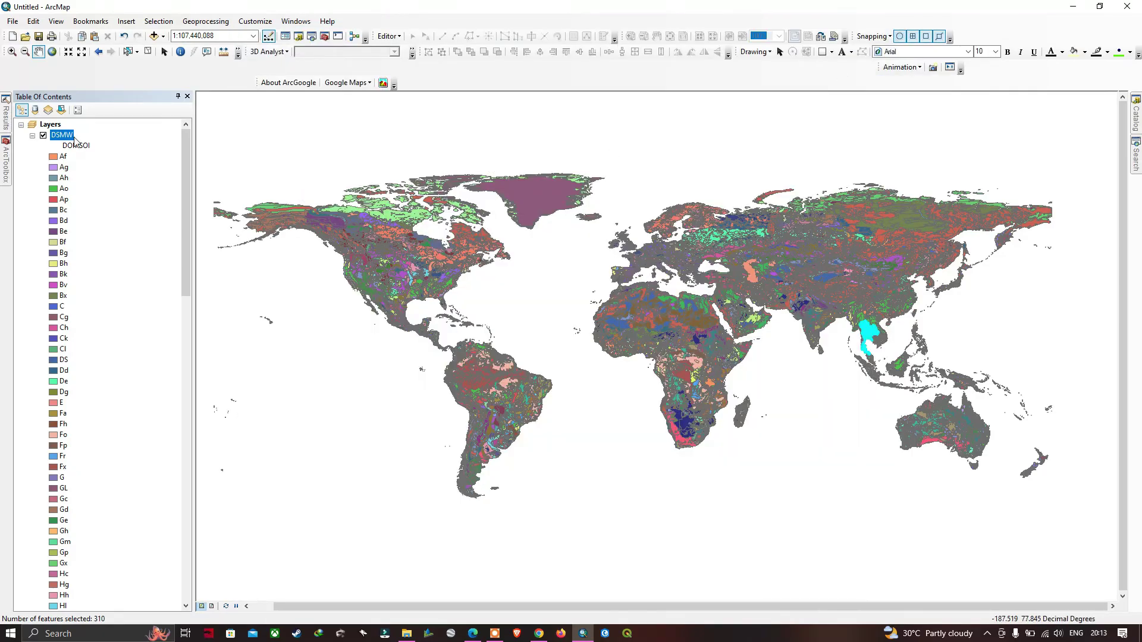
right_click(62, 136)
mouse_move(206, 254)
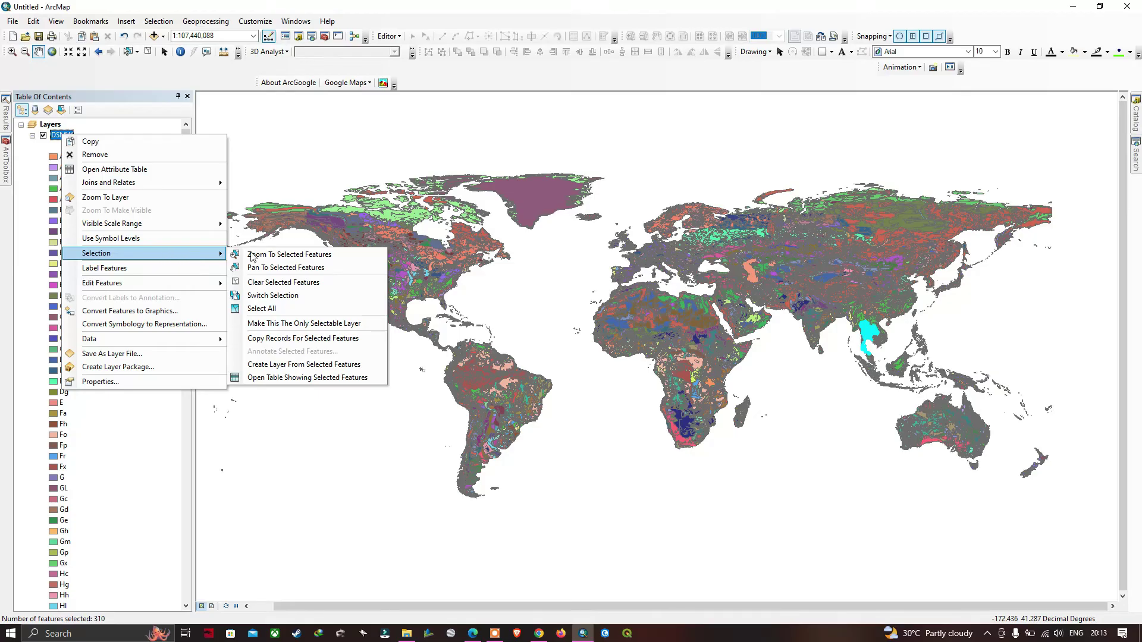
click(286, 325)
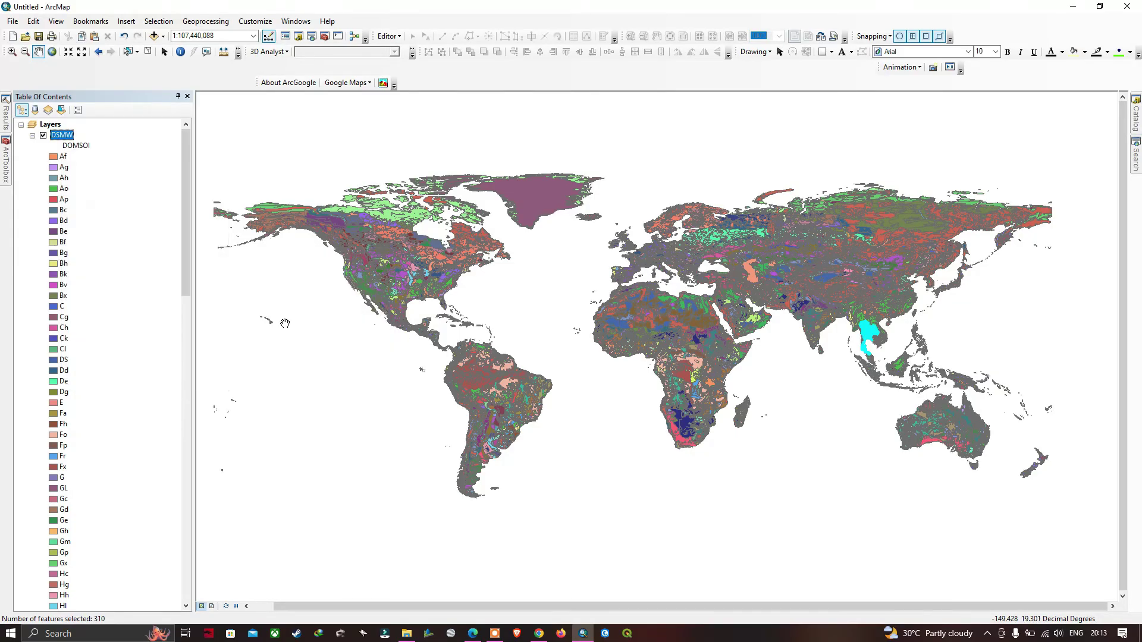
right_click(68, 137)
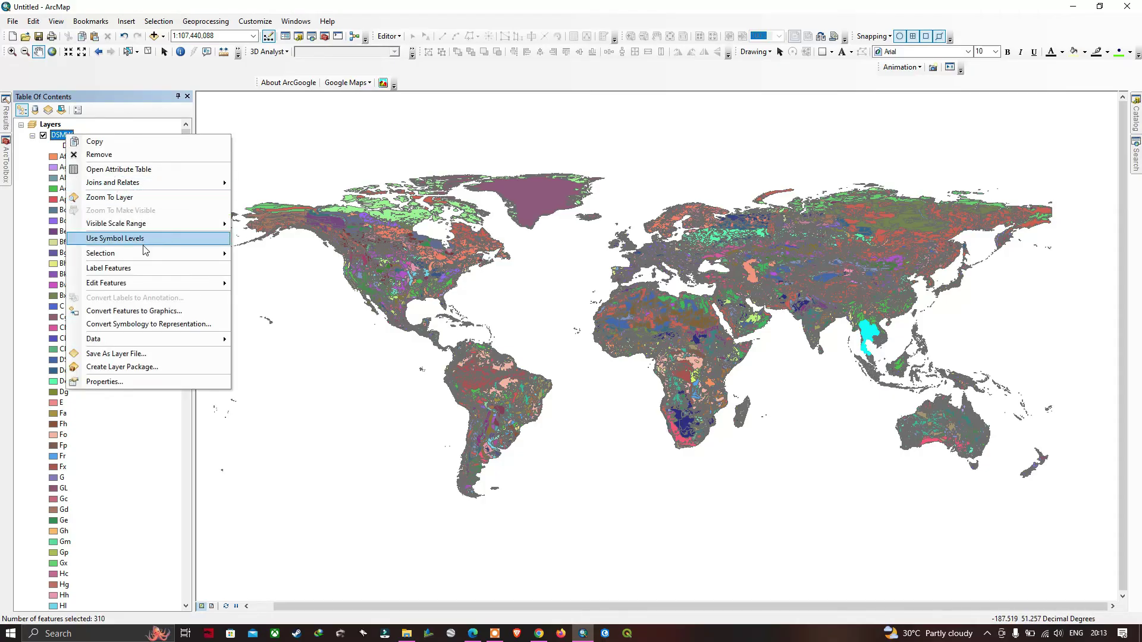
mouse_move(158, 253)
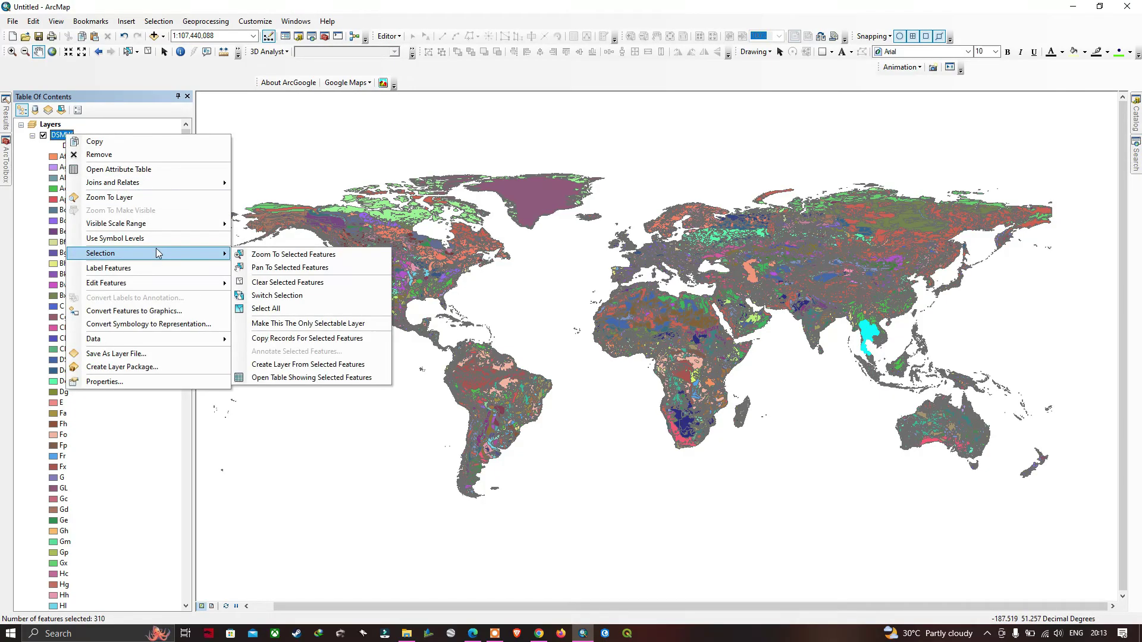
click(322, 365)
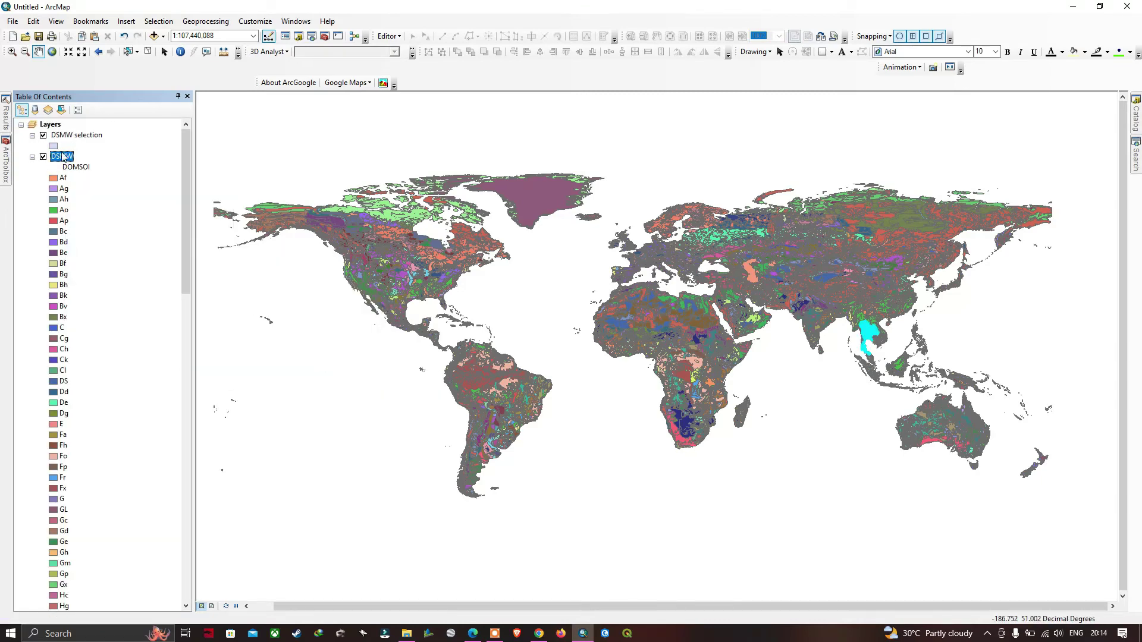
Hide and collapse the world DSMW layer and centre the map on Thailand.
click(44, 157)
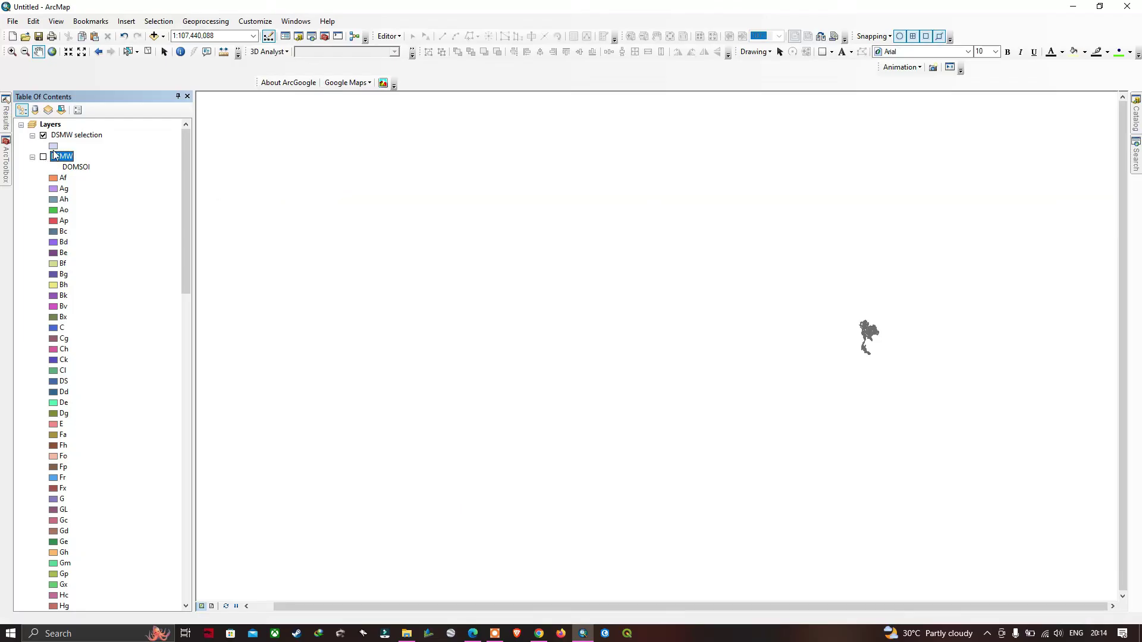
click(33, 158)
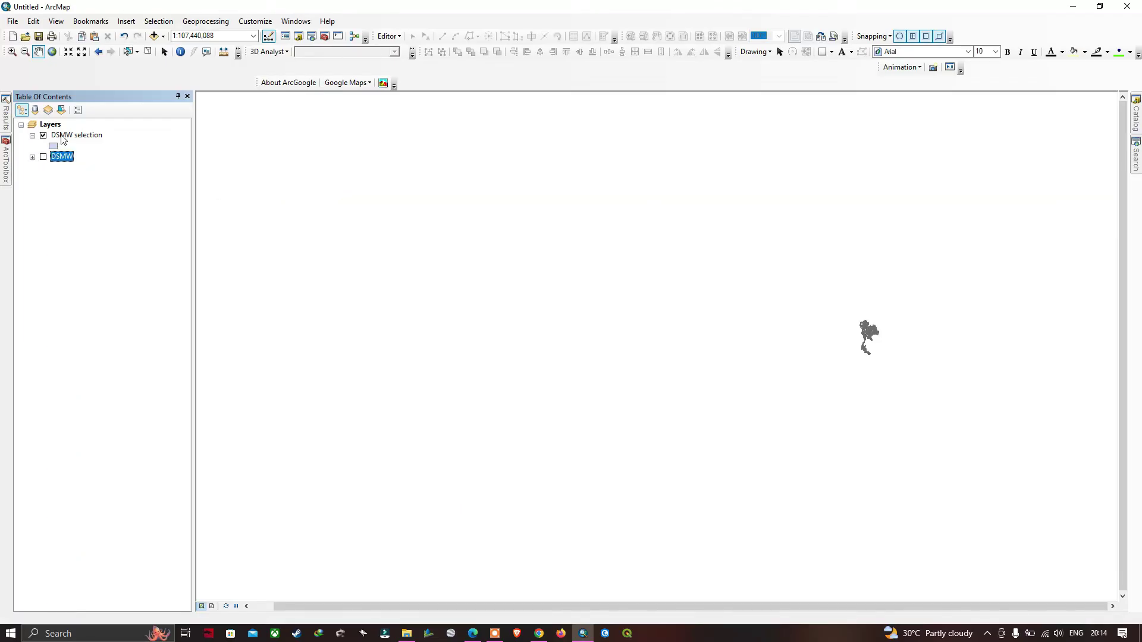
drag(877, 333, 607, 308)
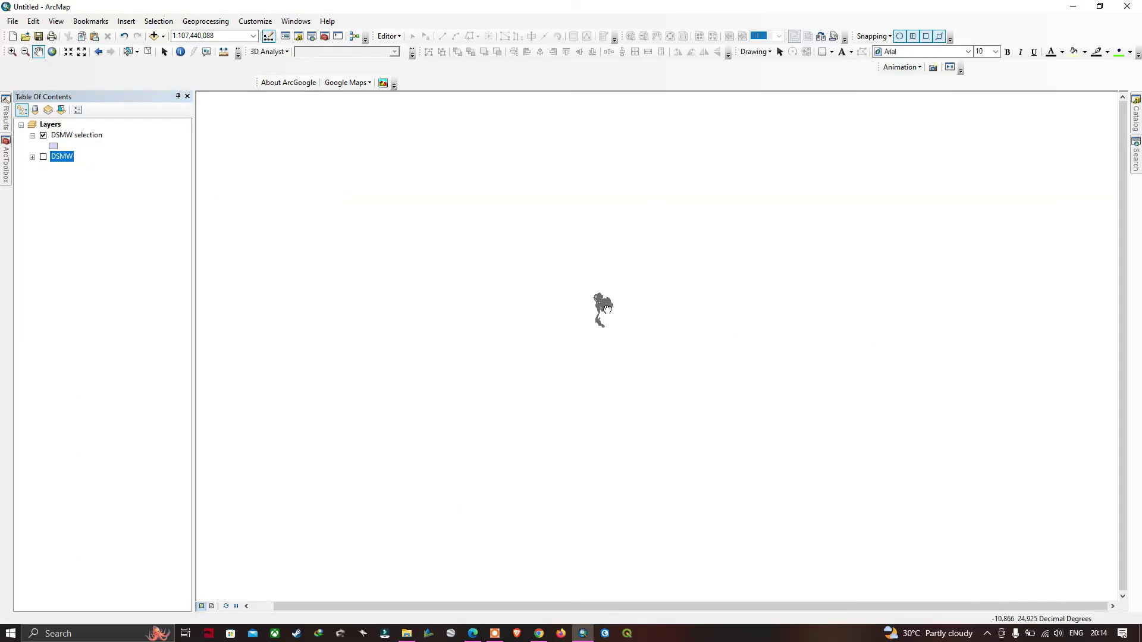
scroll(603, 306, up, 5)
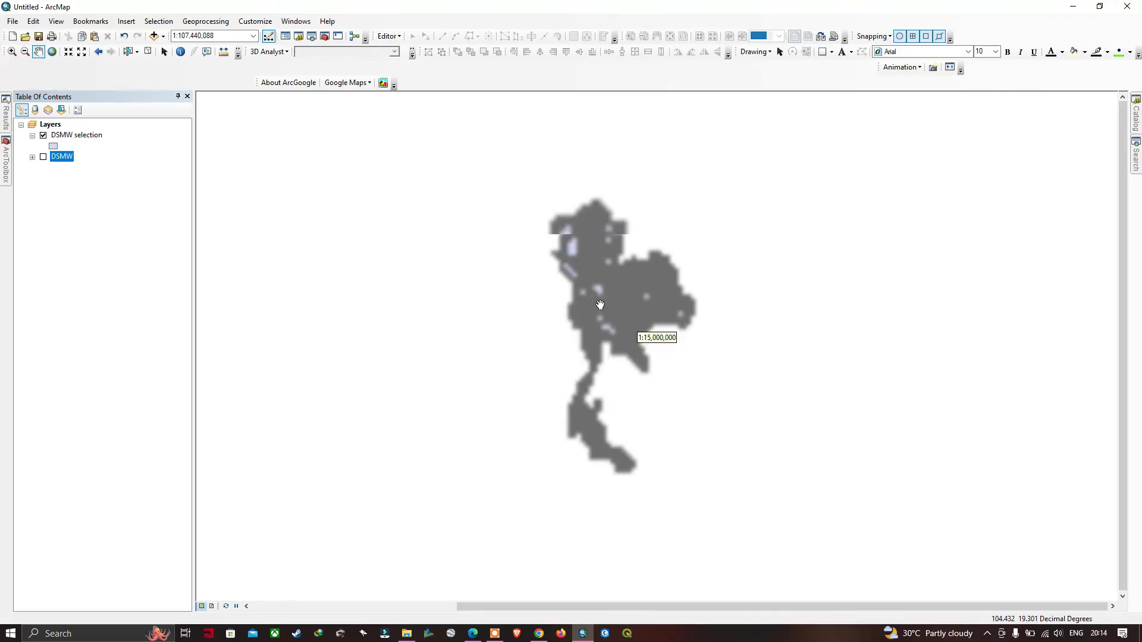
scroll(607, 305, up, 2)
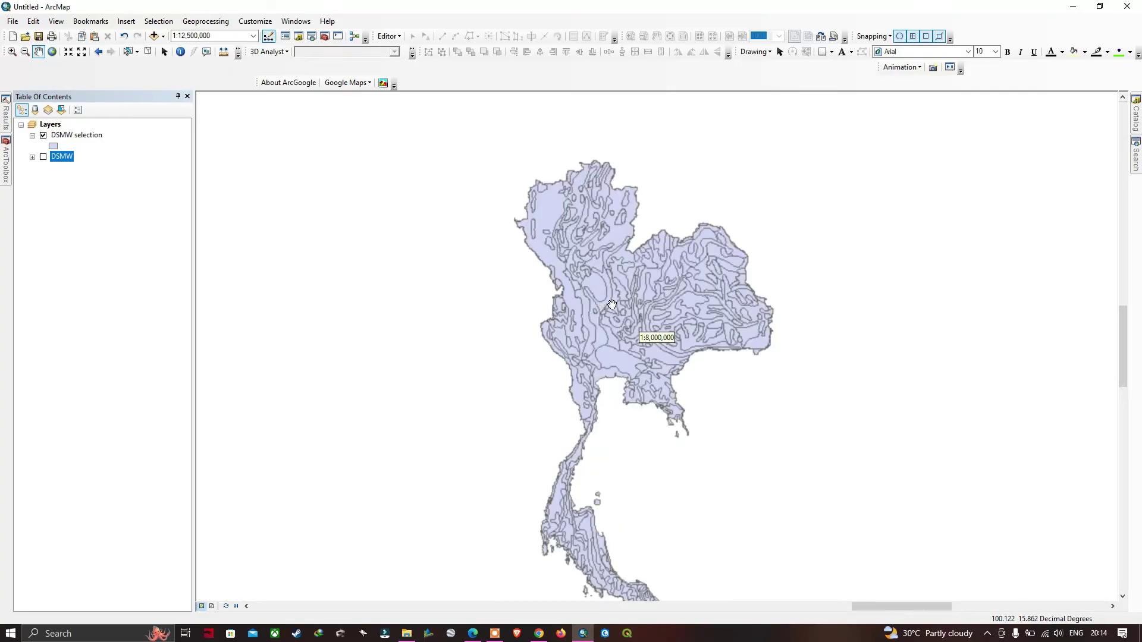
drag(670, 306, 648, 280)
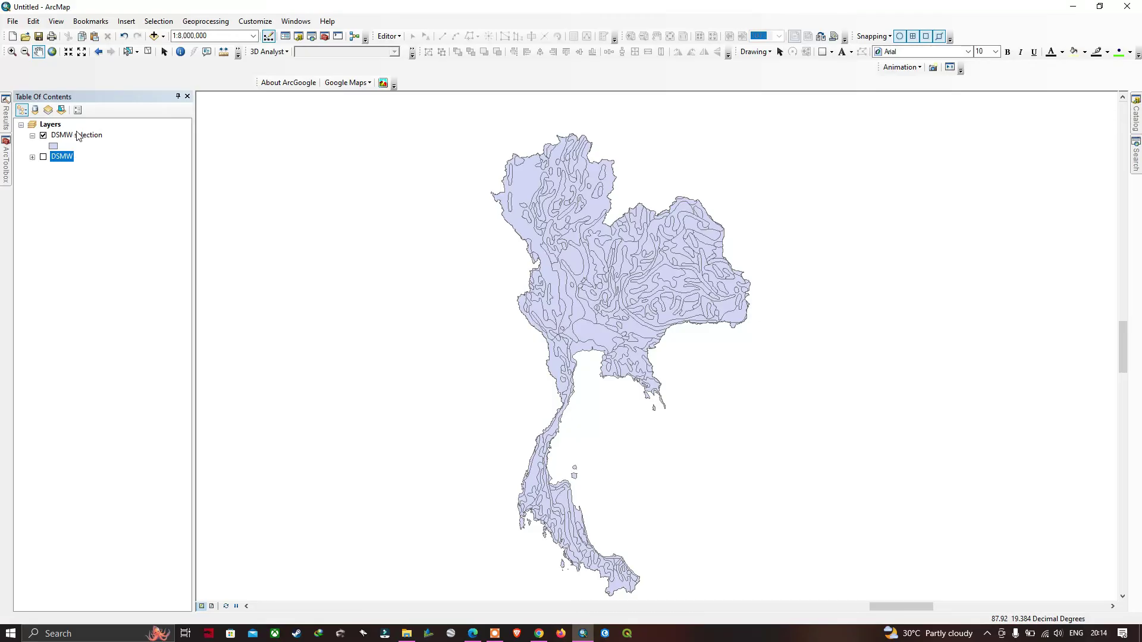
click(78, 138)
right_click(76, 136)
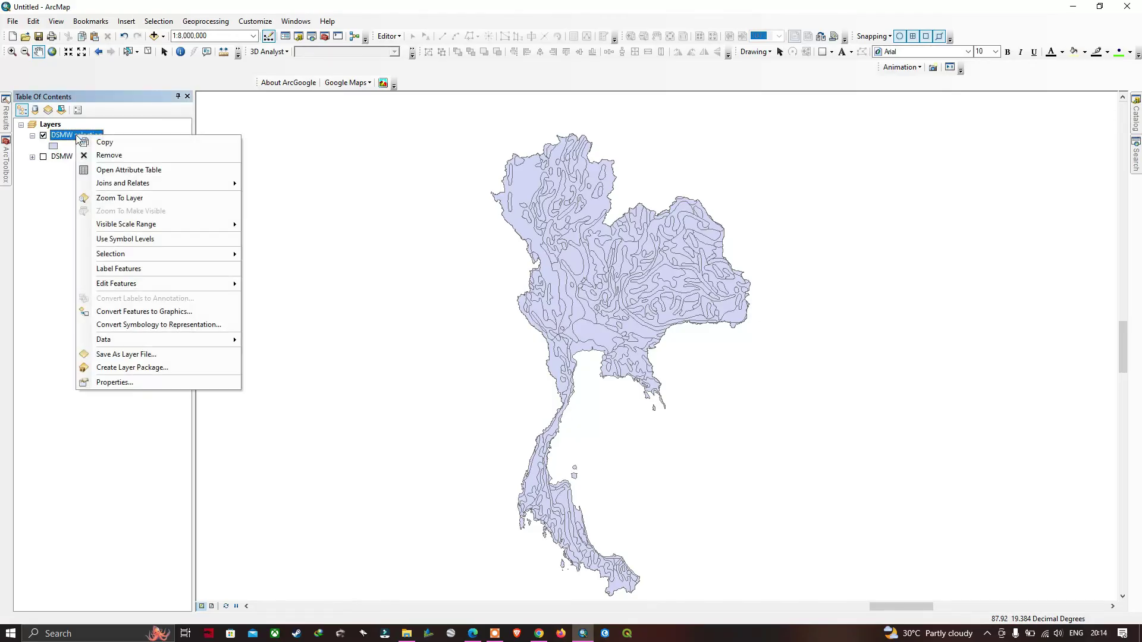
Symbolize the DSMW selection layer by unique DOMSOI values, without <all other values>, with all values added.
click(113, 383)
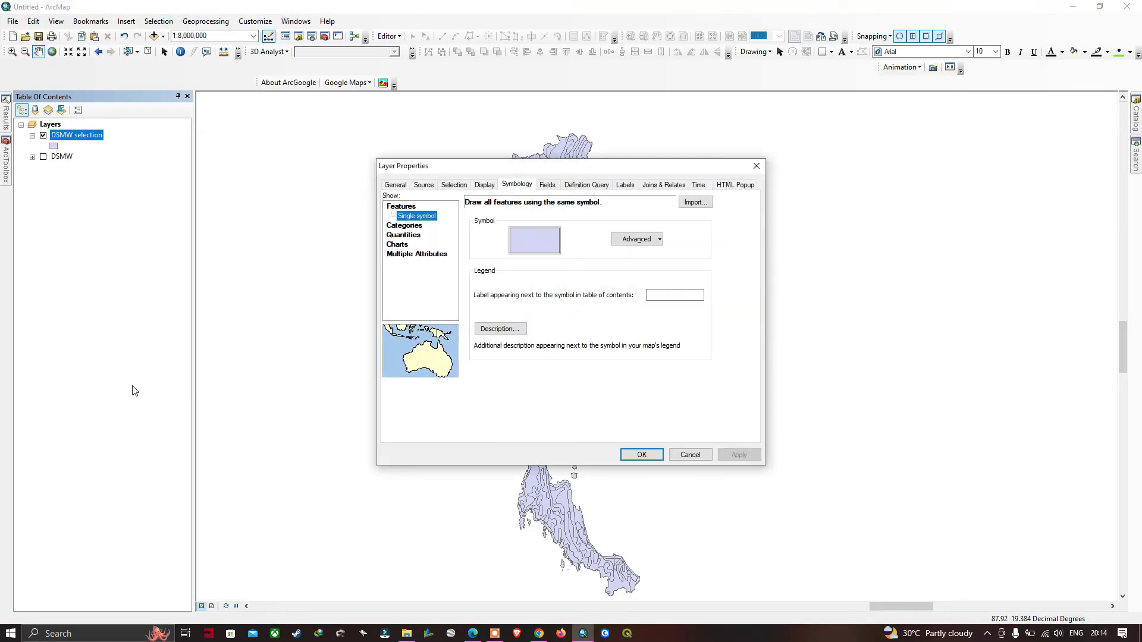
click(405, 226)
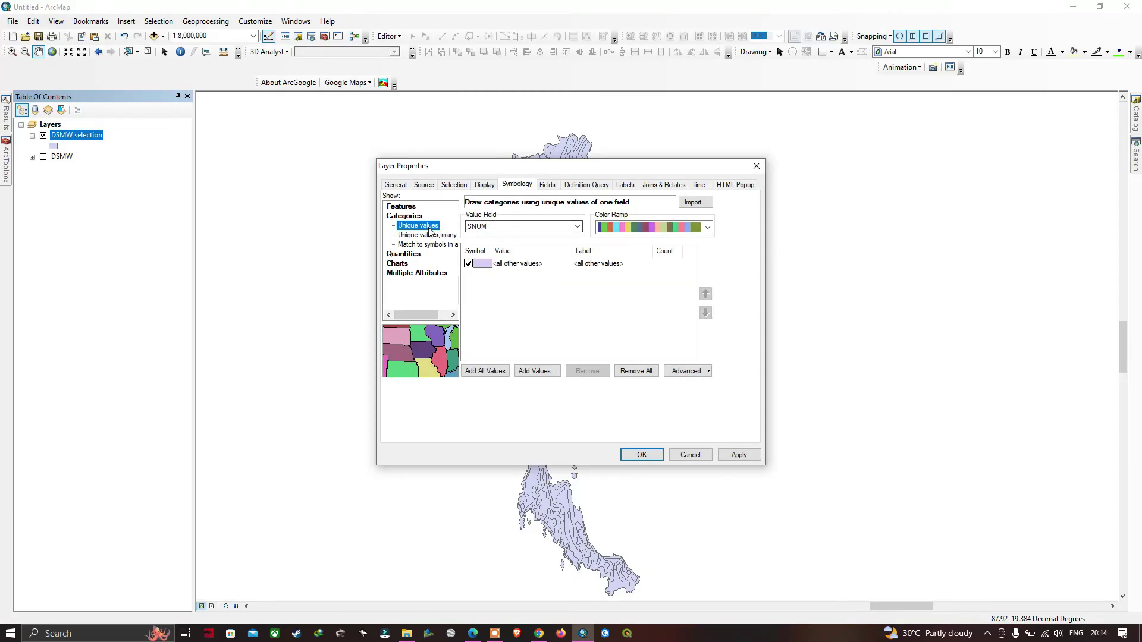
click(498, 228)
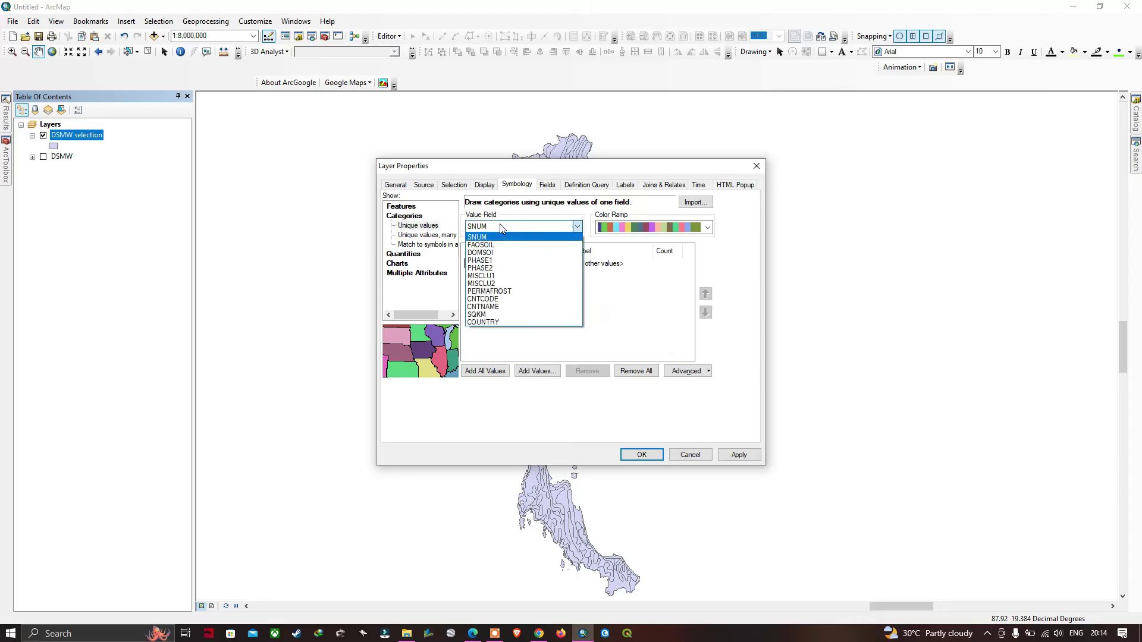
click(483, 252)
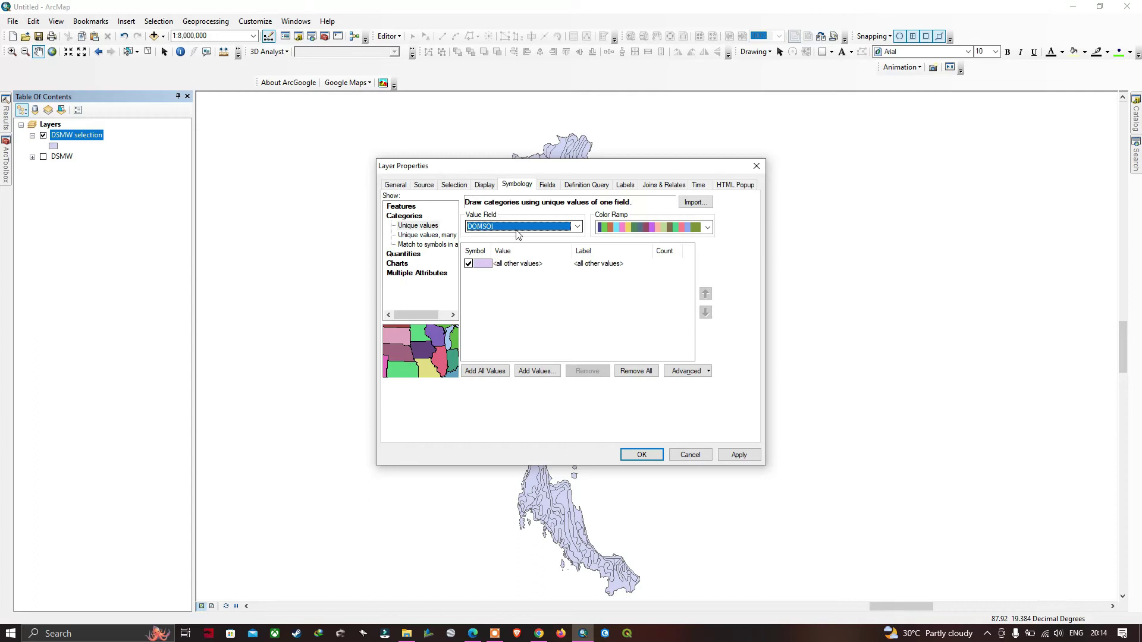
click(470, 264)
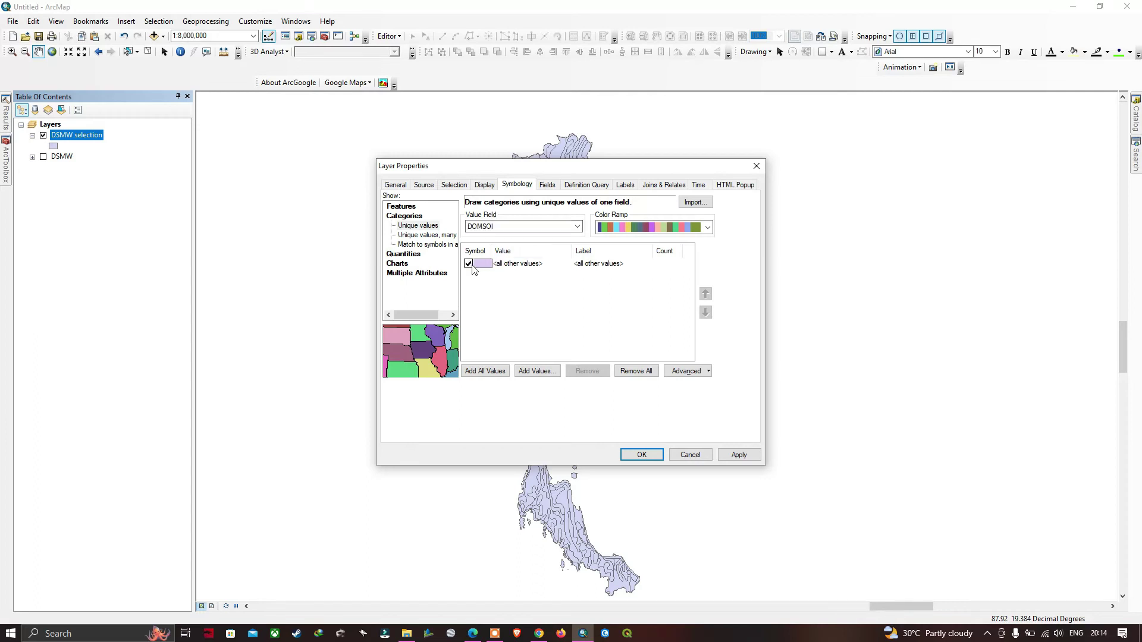
click(486, 371)
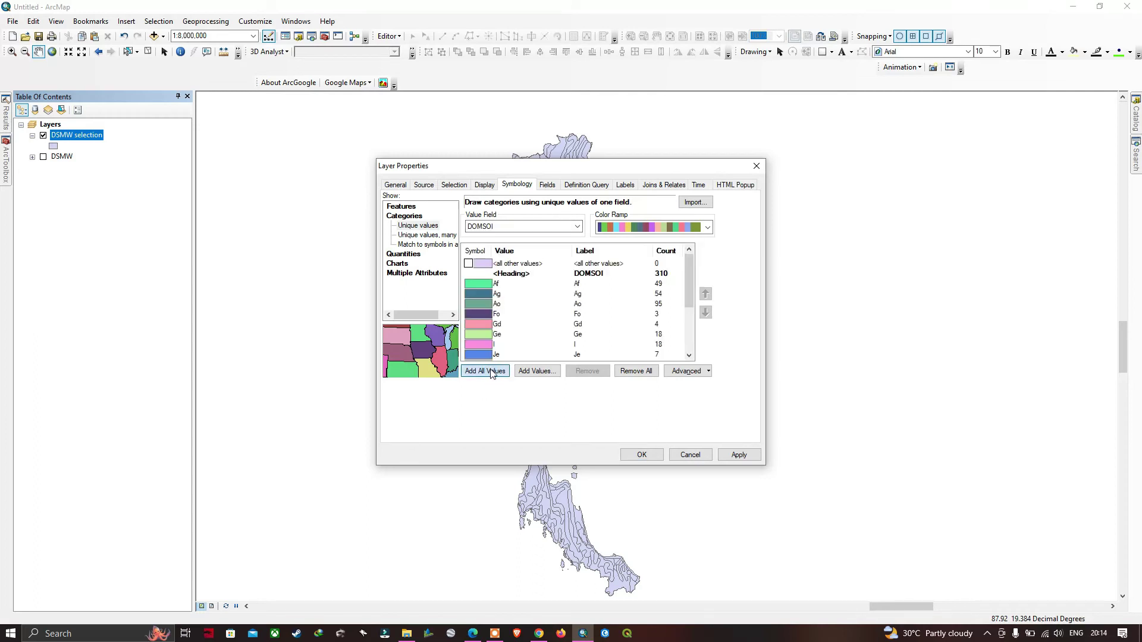
click(642, 455)
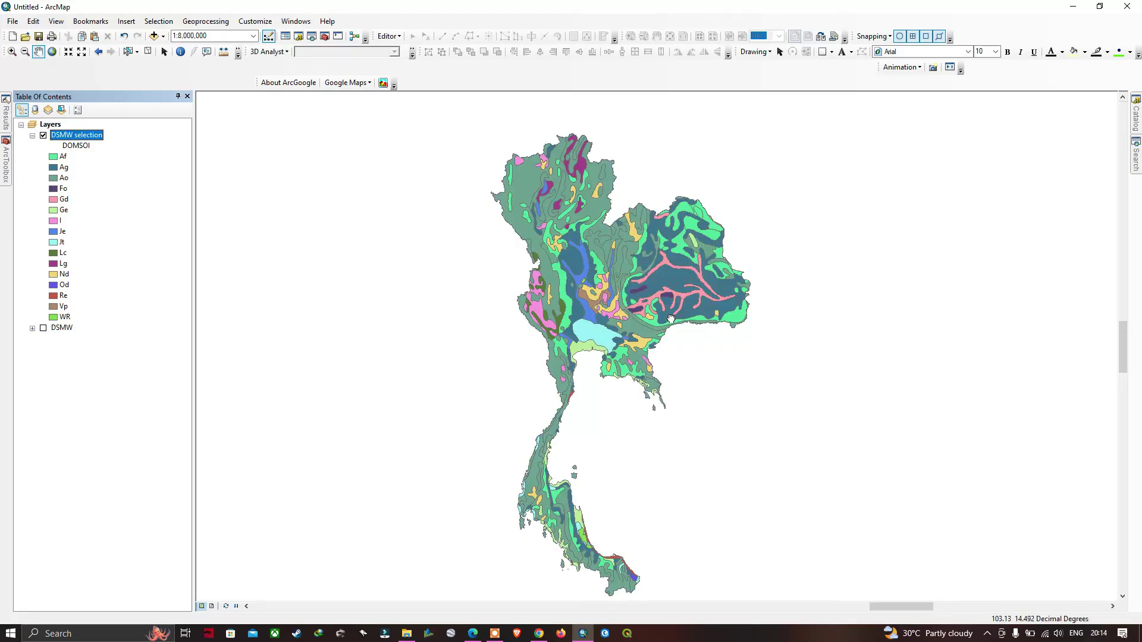
Nudge the Thailand map up and left, then bring the FAO soil map PDF into view.
drag(671, 319, 671, 299)
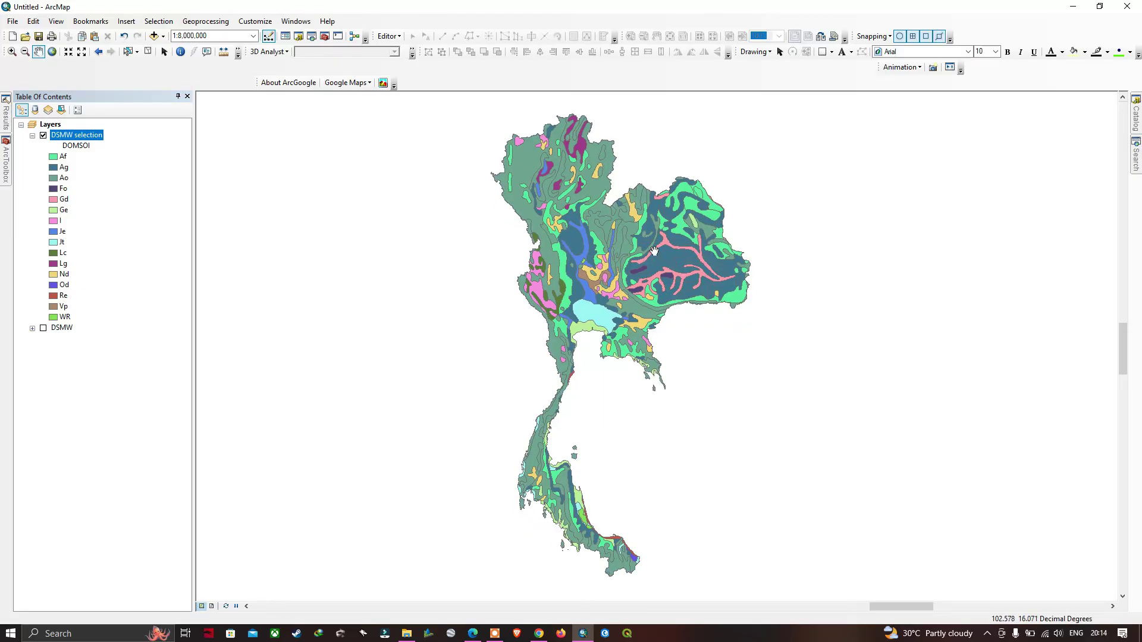
drag(661, 251, 634, 260)
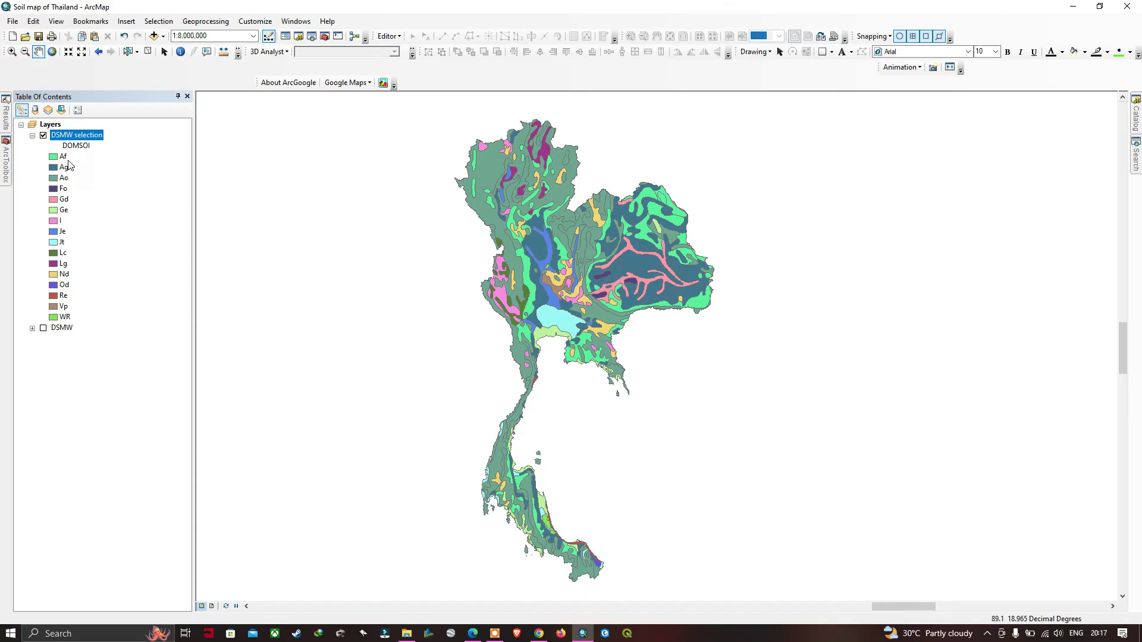
click(473, 633)
scroll(462, 405, up, 3)
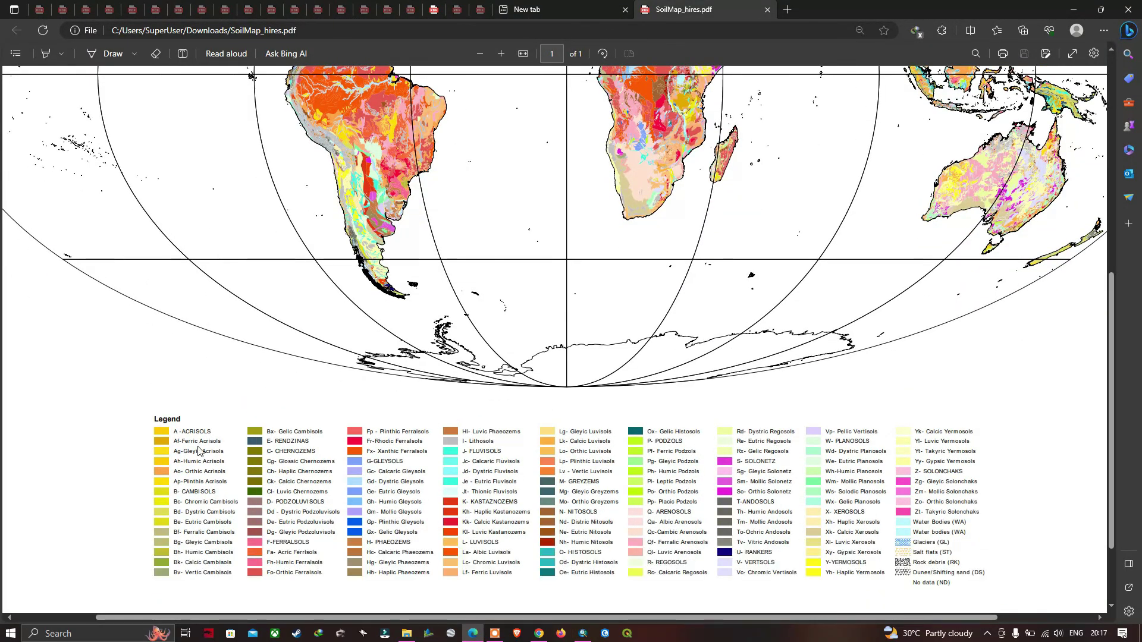
Scroll to the PDF legend and select the Af - Ferric Acrisols entry.
scroll(199, 407, down, 3)
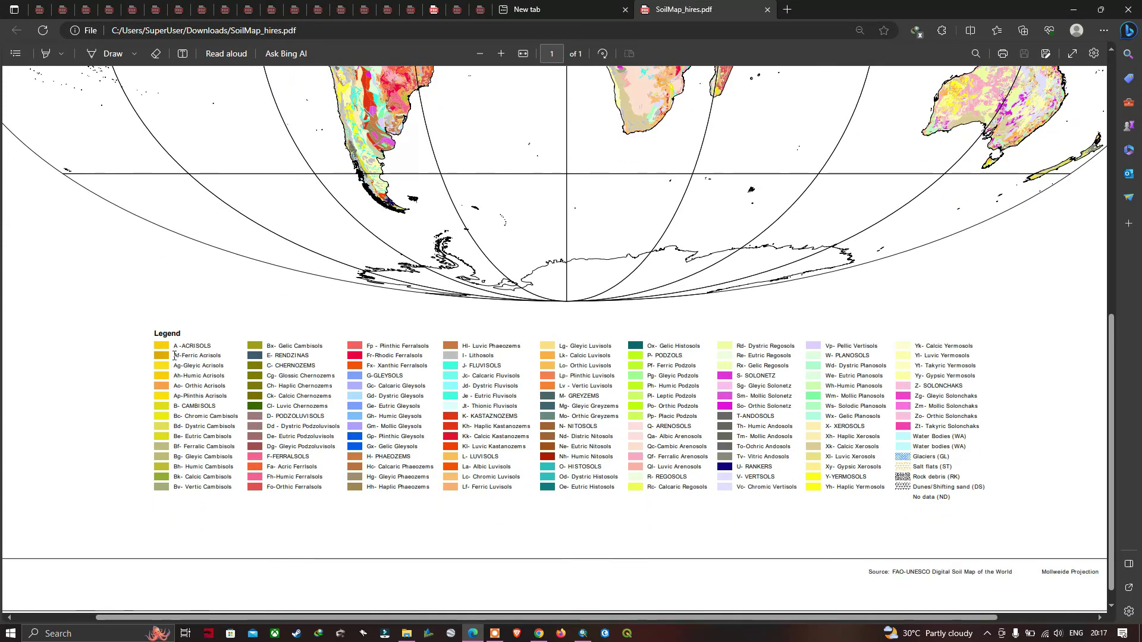
double_click(192, 356)
key(alt+Tab)
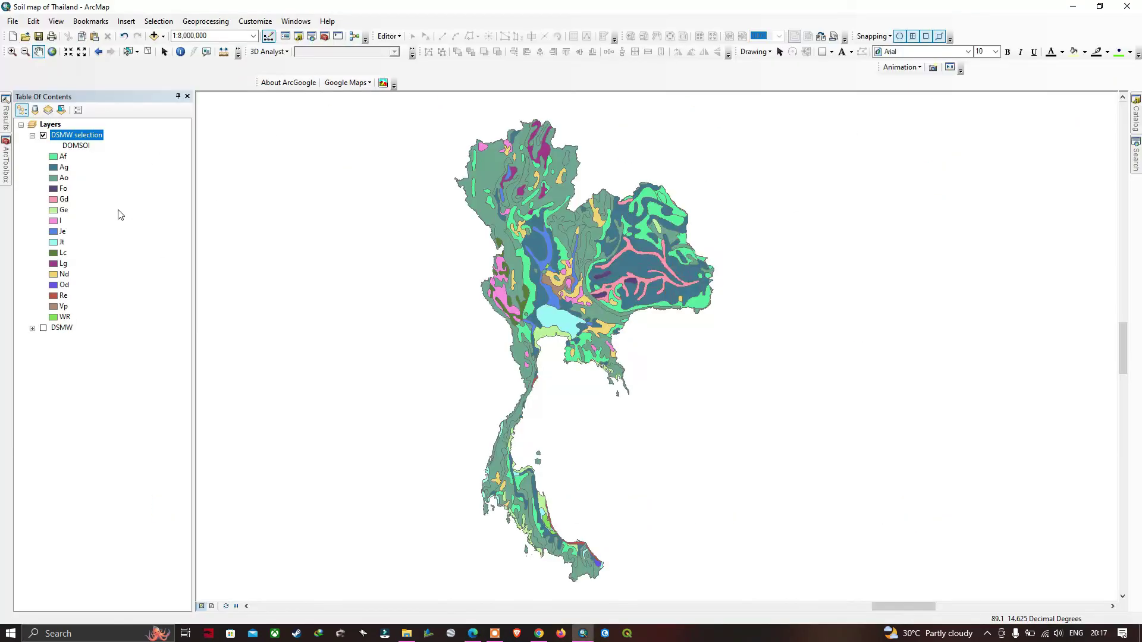